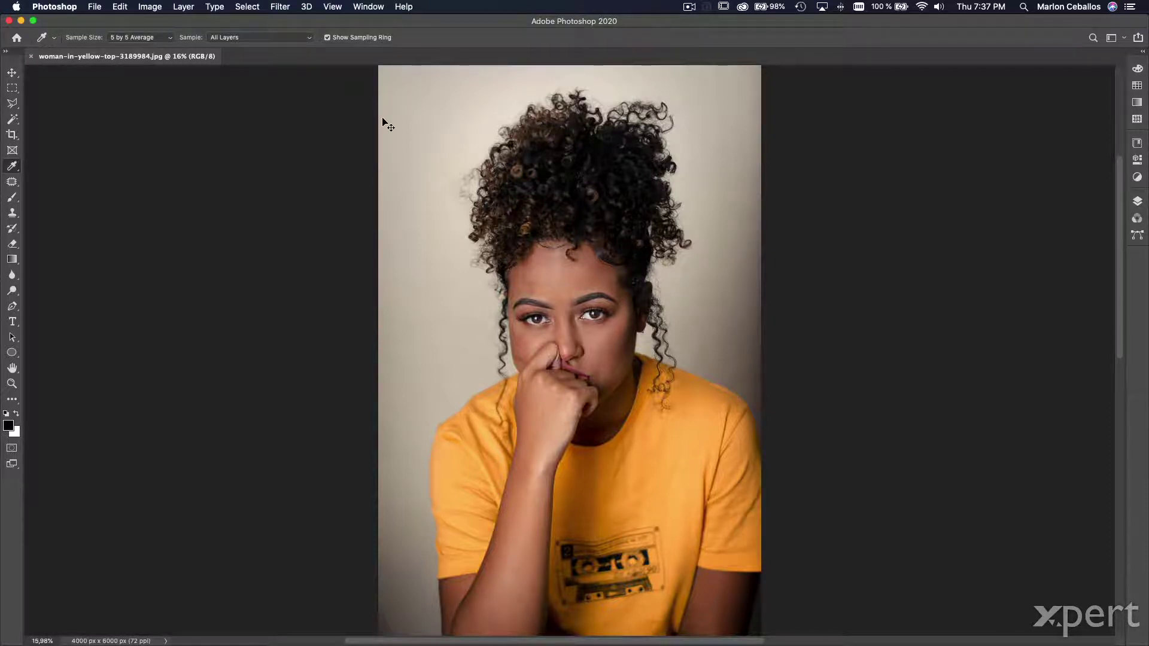
Step: Unlock the portrait's Background layer in the Layers panel so it becomes Layer 0
key(super+Tab)
key(super+Tab)
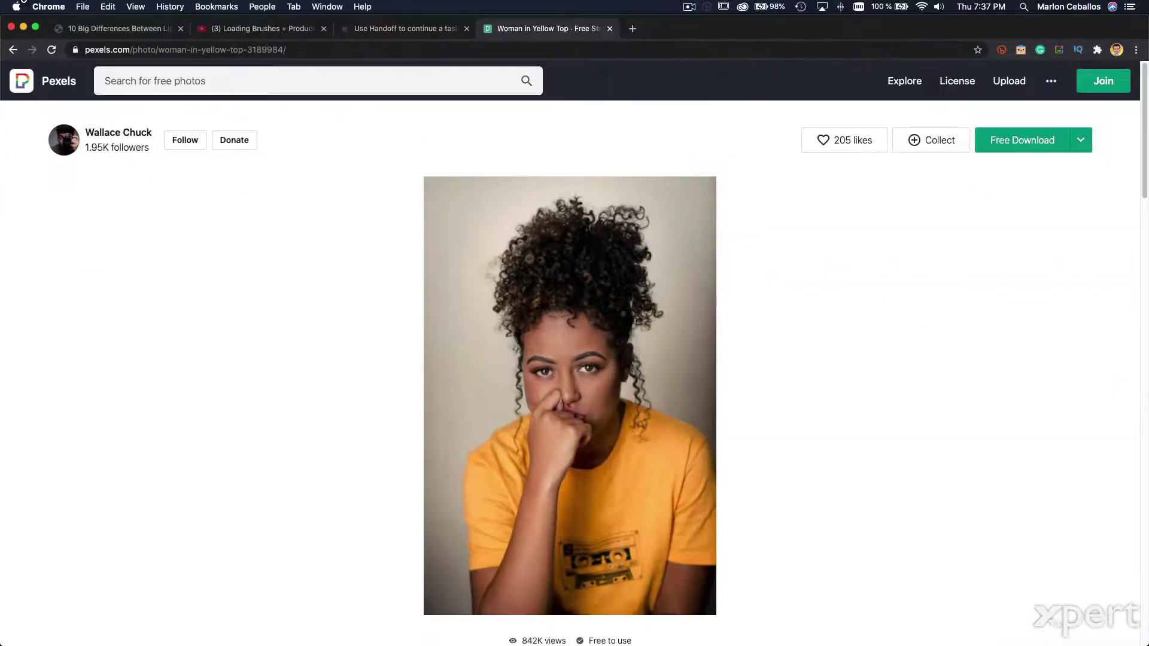
key(super+Tab)
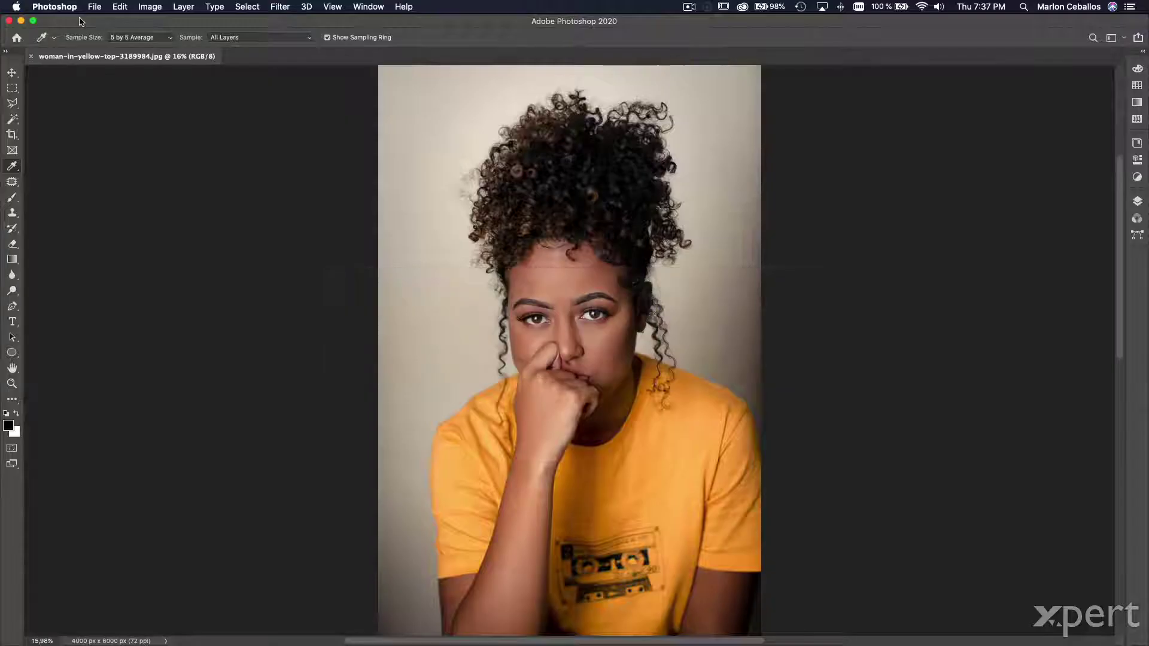
click(1138, 201)
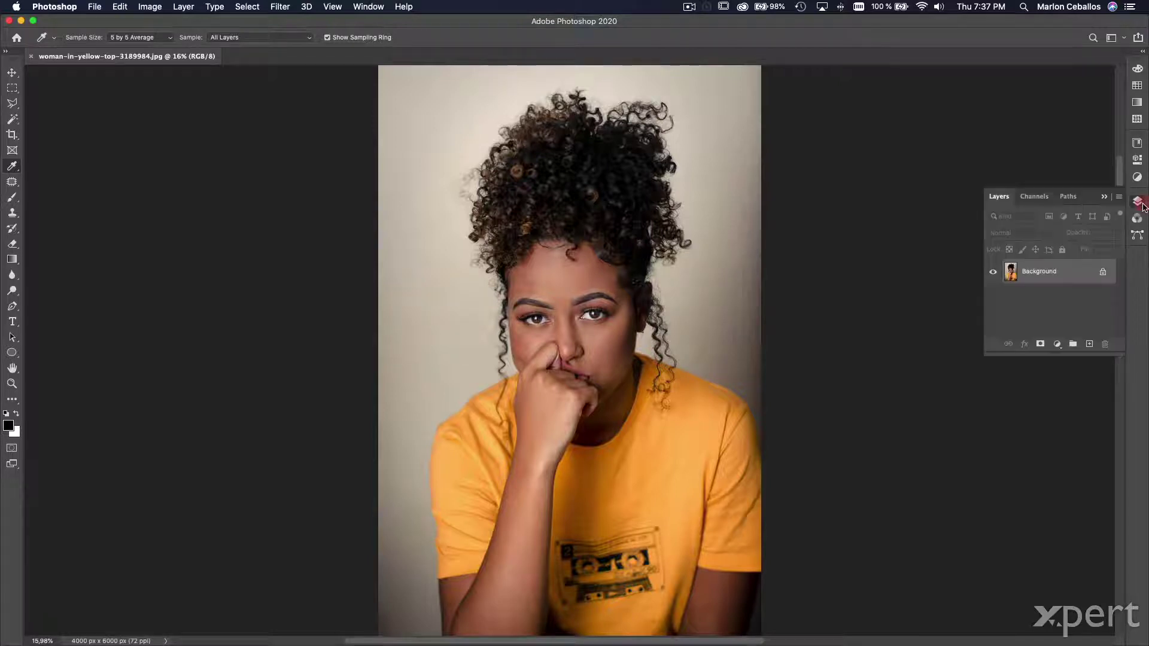
click(1103, 277)
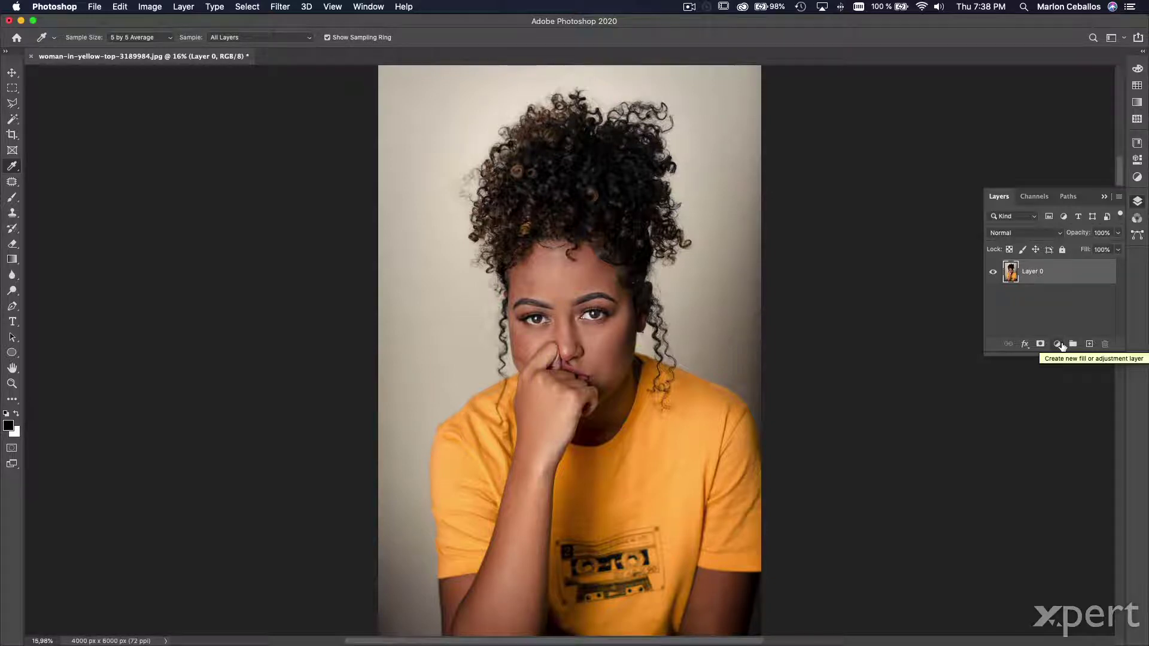
Step: Add a Solid Color fill layer set to cyan 00ffff
click(1061, 345)
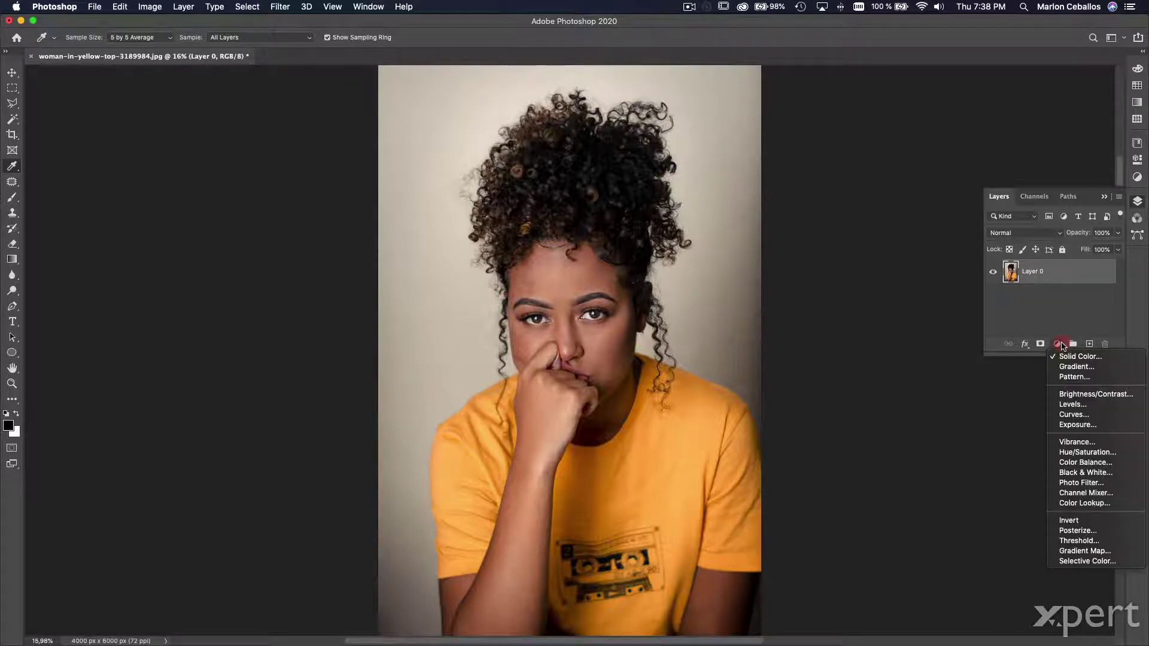
click(1102, 357)
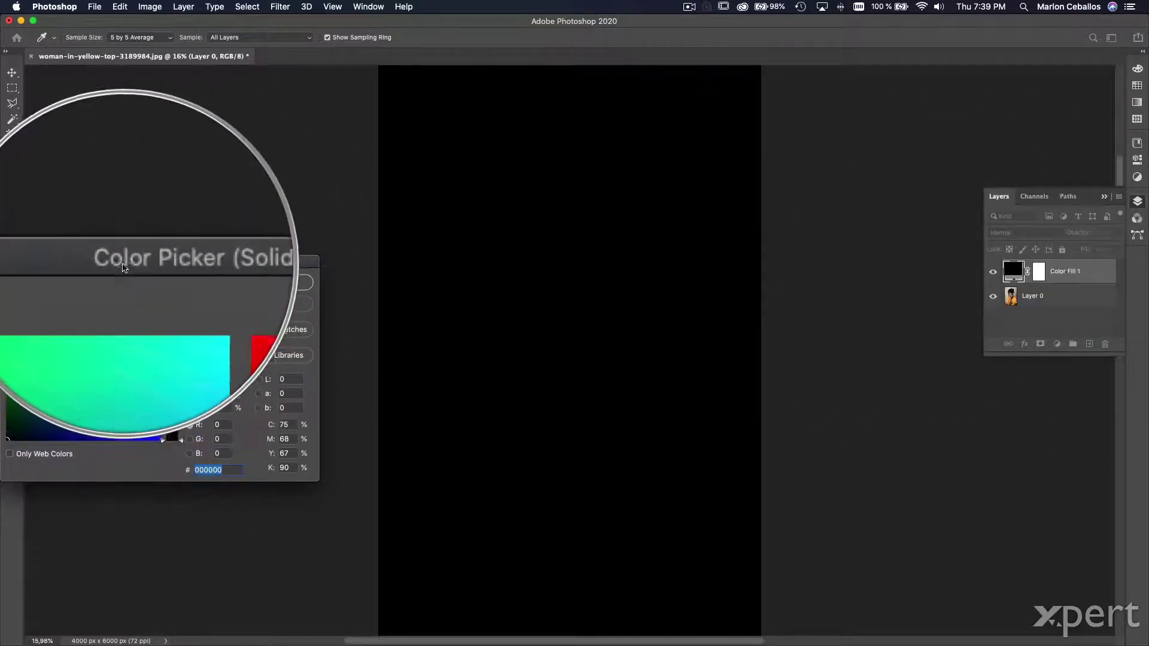
click(160, 288)
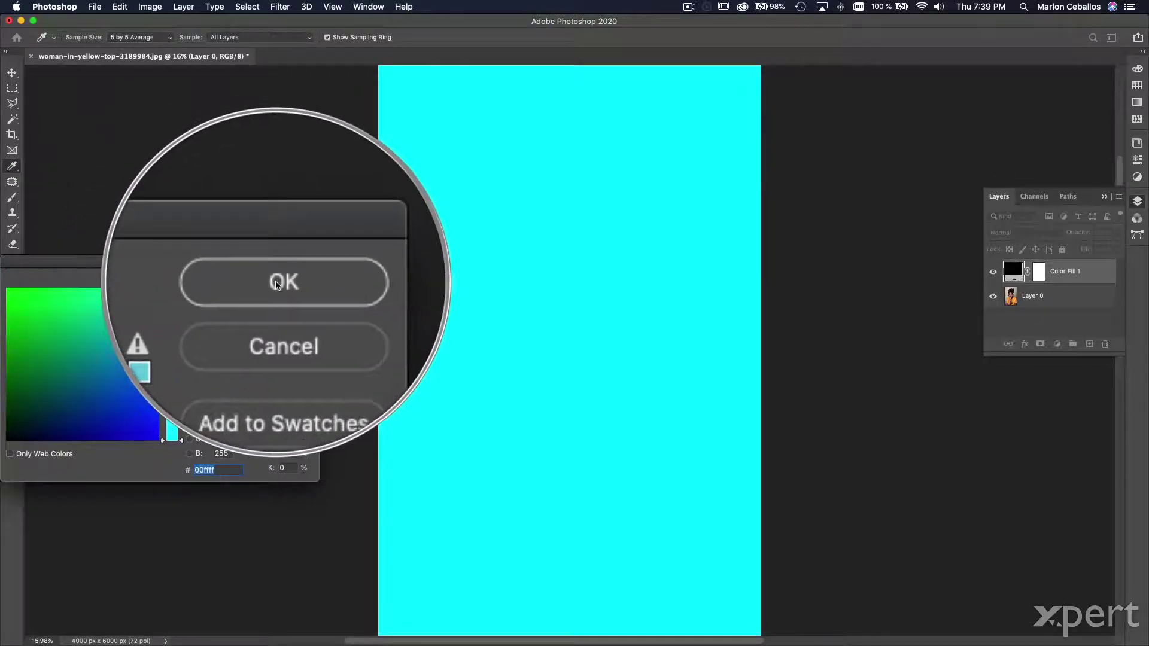
click(283, 280)
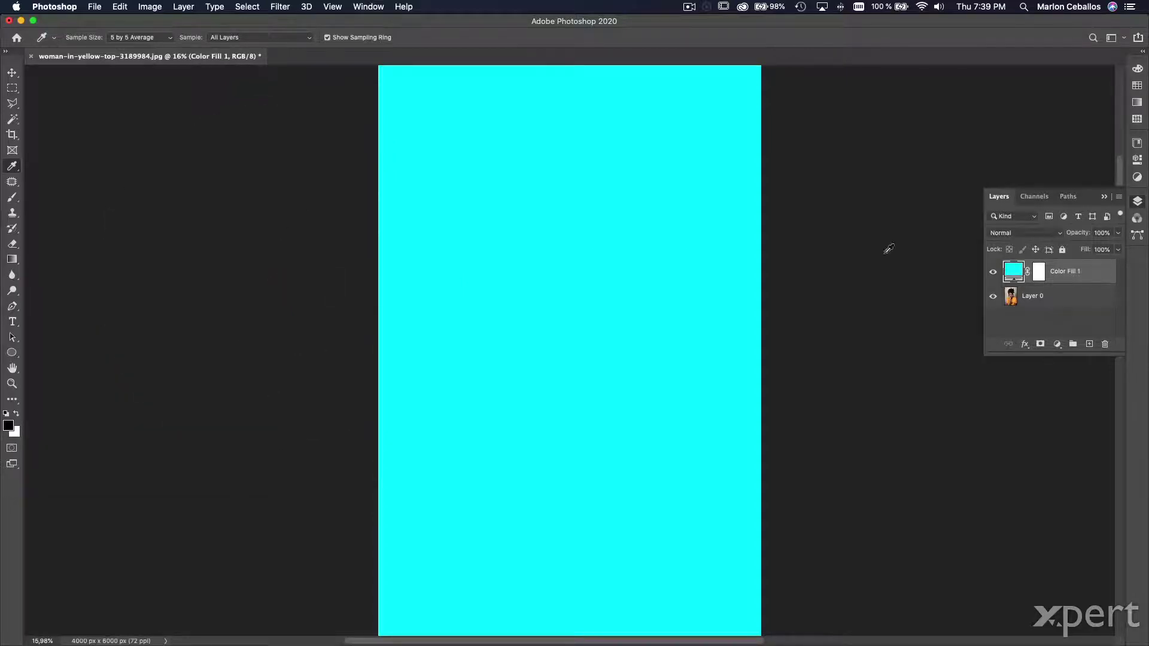
Step: Move Color Fill 1 below Layer 0 and make Layer 0 the active layer
drag(1064, 272, 1062, 311)
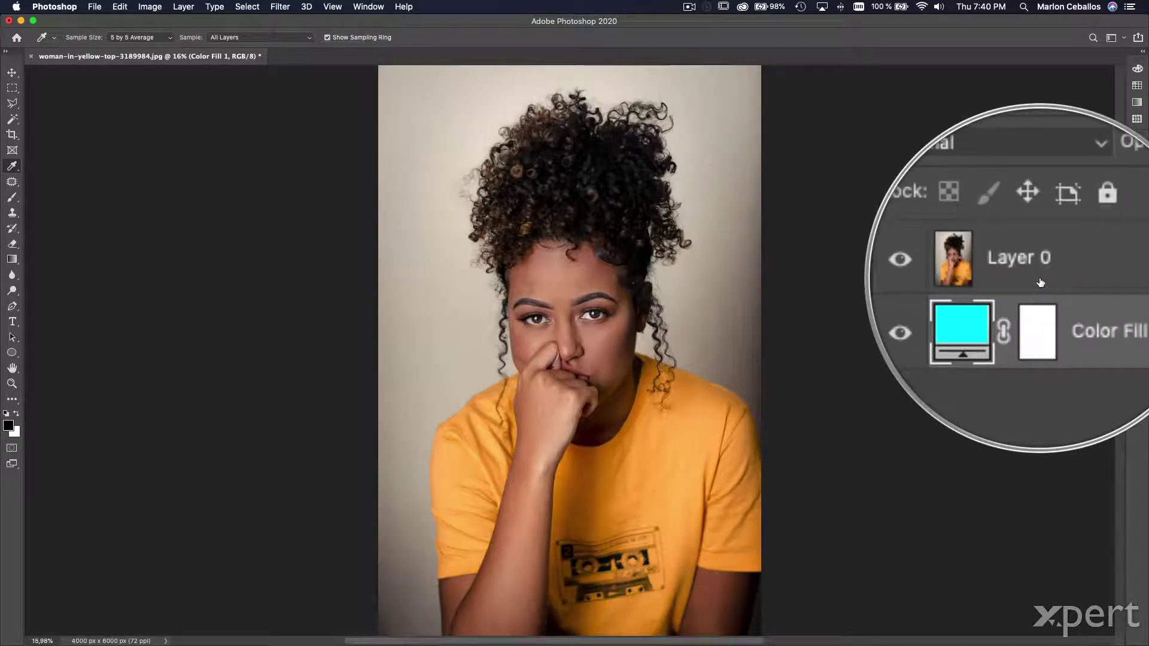
click(1052, 275)
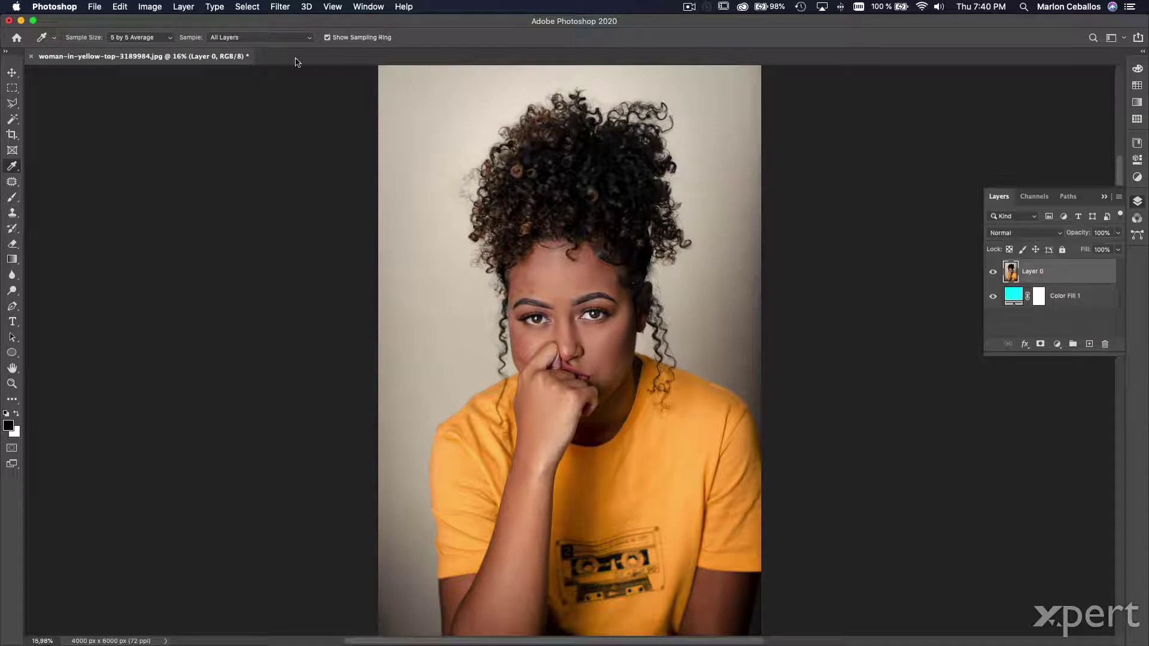
click(250, 7)
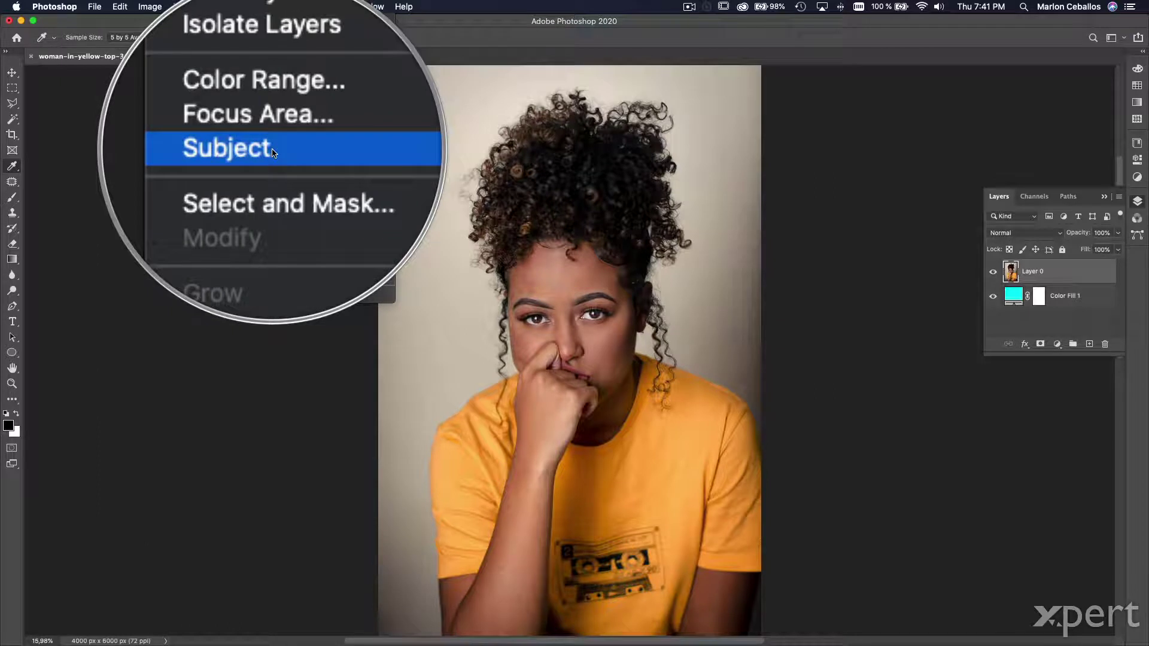
Step: Mask Layer 0 using a Select Subject selection, then zoom in on the shoulder curls
click(272, 146)
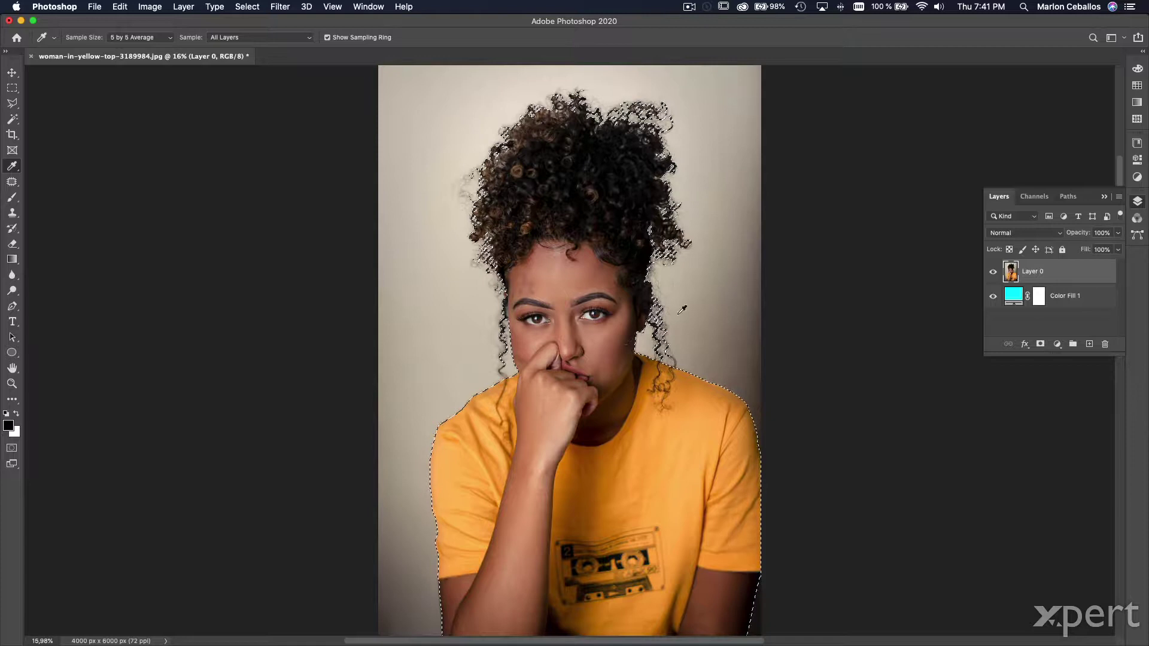
click(1041, 344)
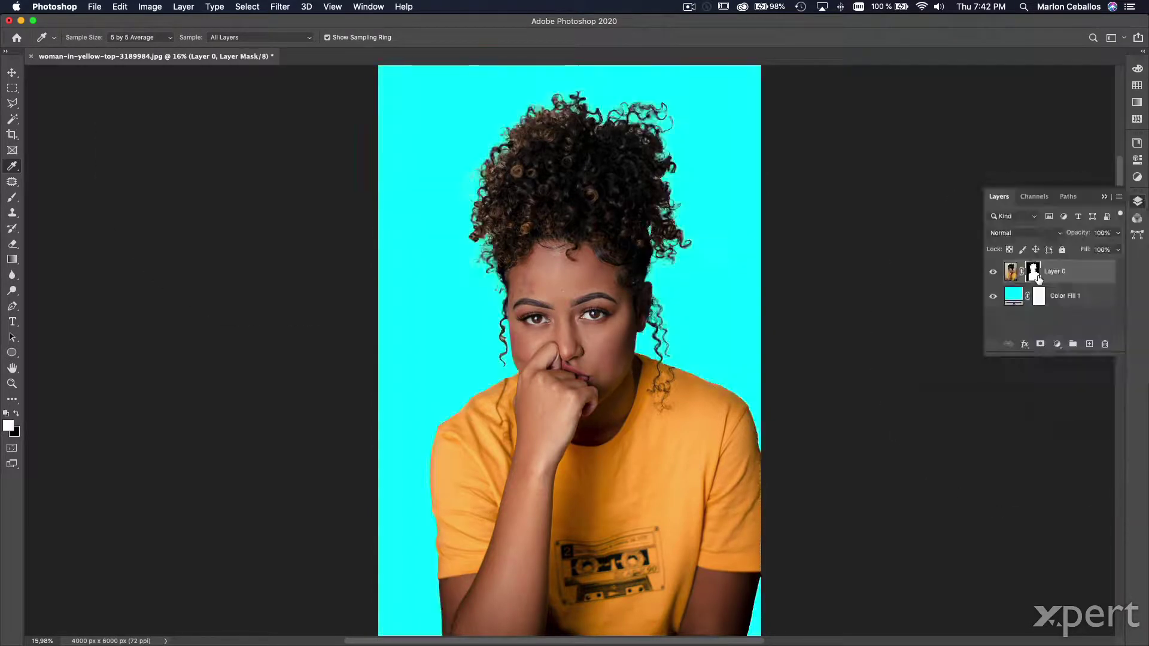
key(z)
mouse_move(483, 238)
mouse_down()
mouse_move(580, 228)
mouse_move(496, 416)
mouse_move(411, 451)
mouse_move(447, 352)
mouse_move(446, 290)
mouse_move(642, 384)
mouse_move(610, 326)
mouse_move(626, 259)
mouse_move(605, 366)
mouse_move(532, 291)
mouse_move(502, 234)
mouse_up()
key(i)
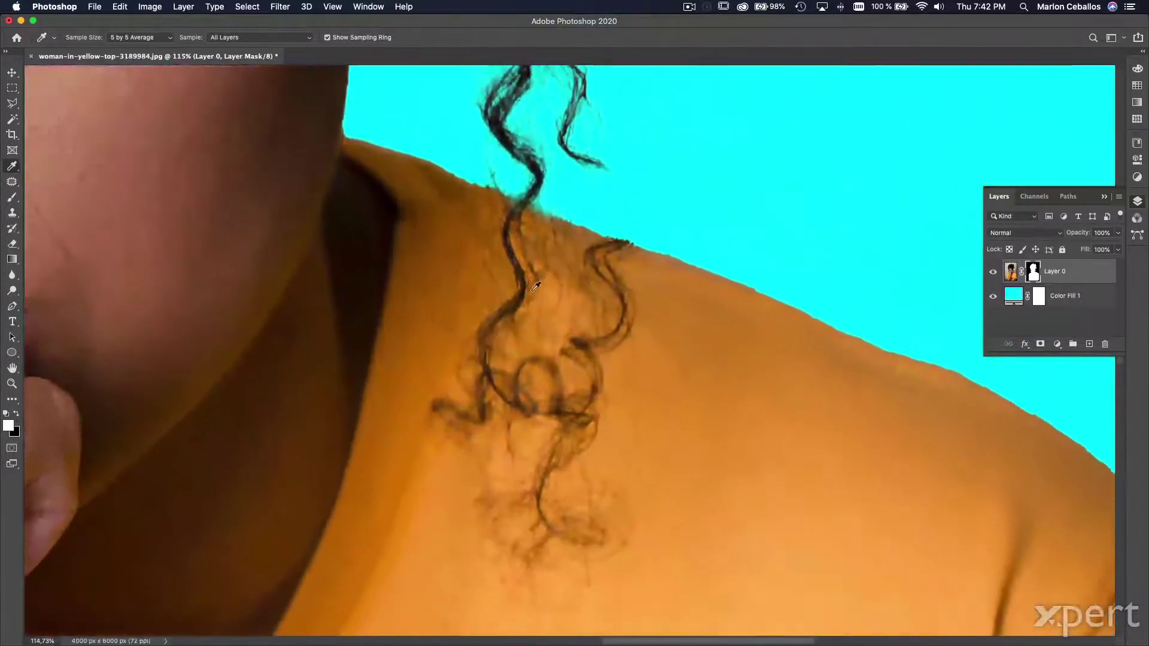
Step: Rename Layer 0 to 'Subject'
click(1057, 271)
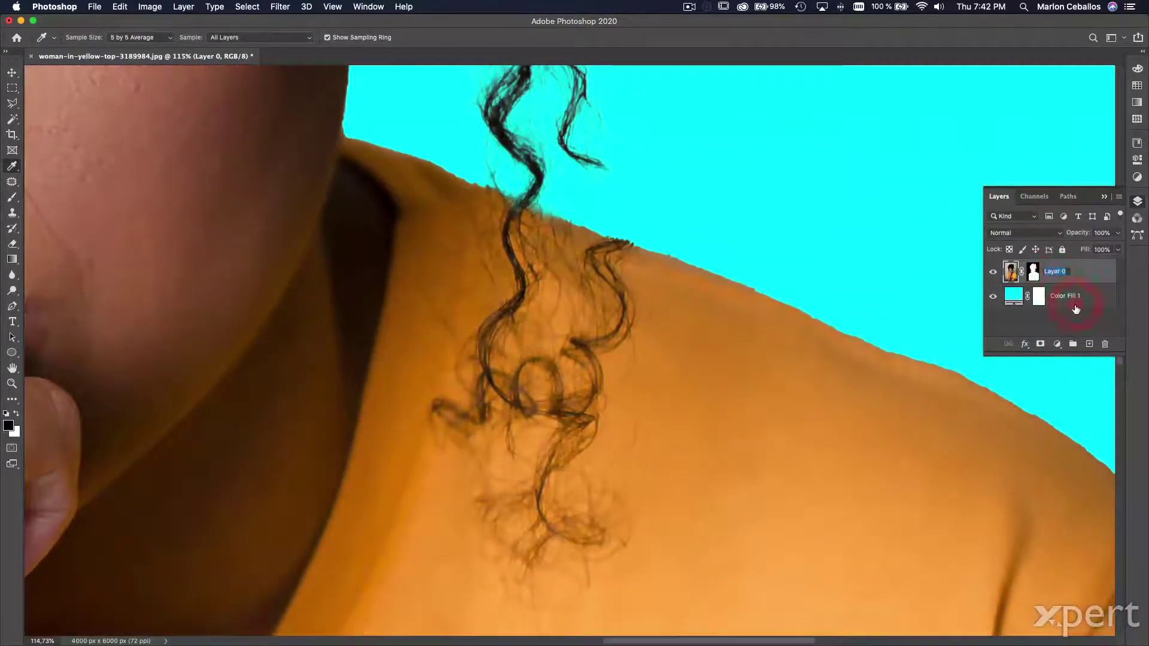
text(Subject)
key(Return)
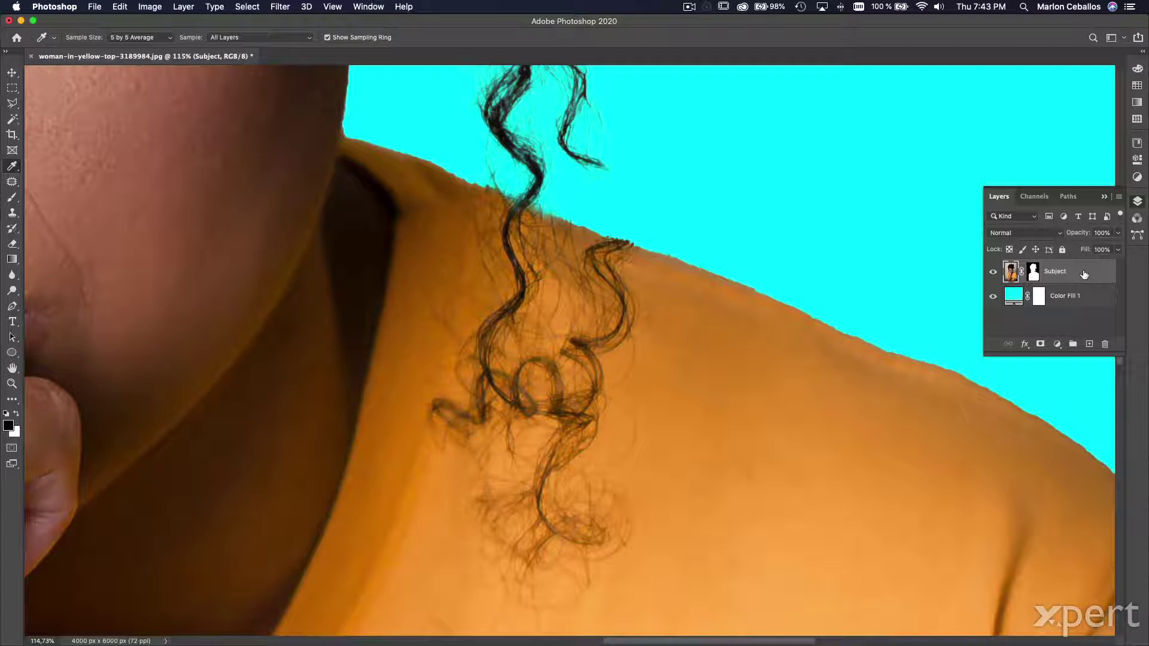
Step: Duplicate the Subject layer and name the copy 'Select and mask'
key(super+j)
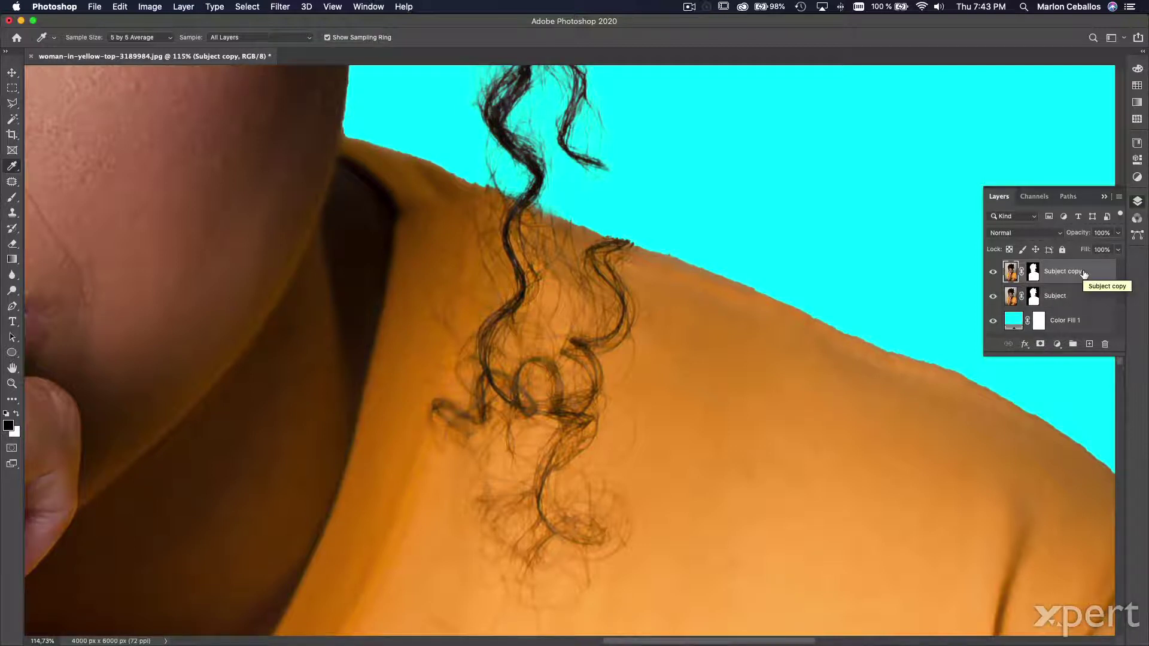
double_click(1063, 272)
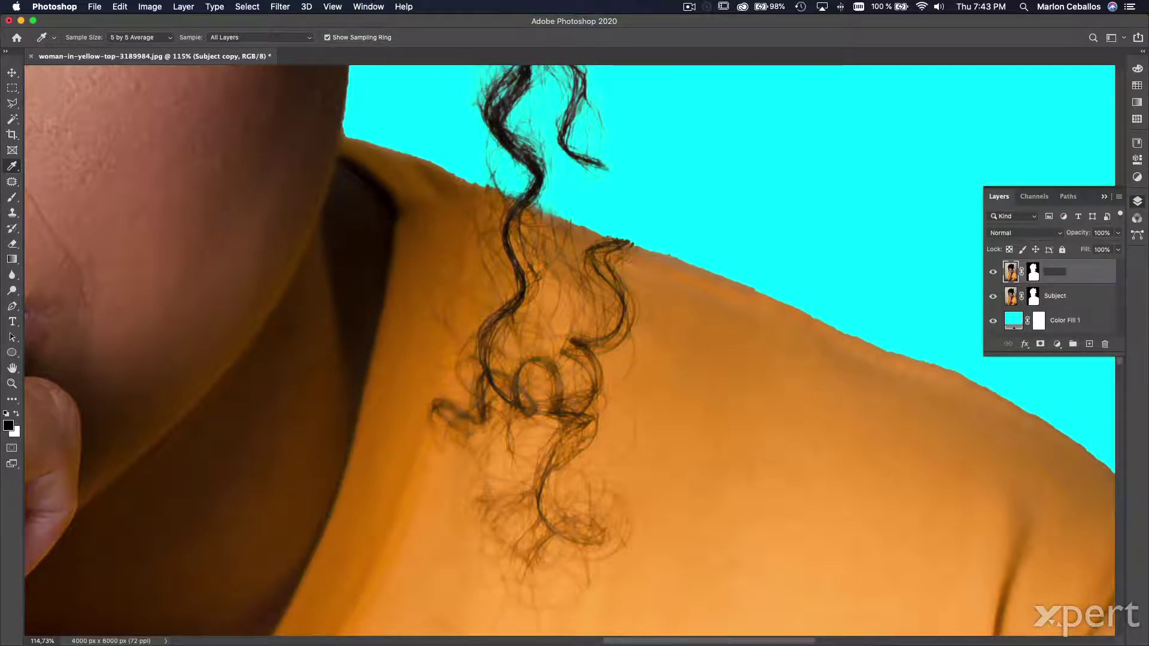
text(Select and mask)
key(Return)
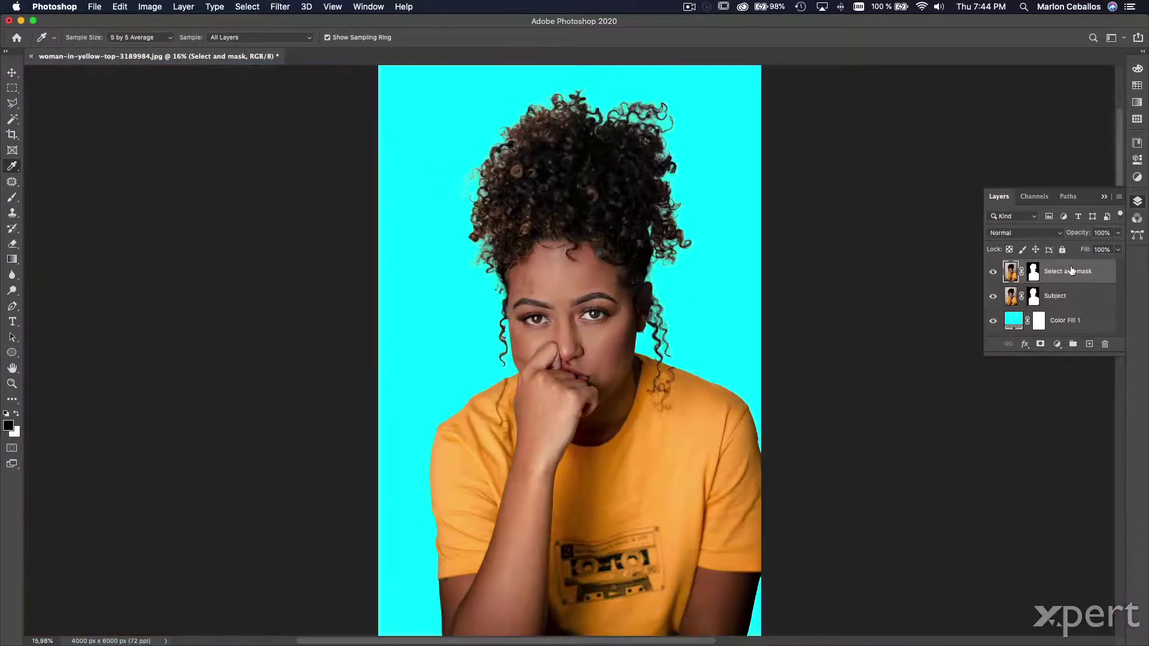
Step: Hide the Subject layer and open Select and Mask for the Select and mask layer
click(991, 295)
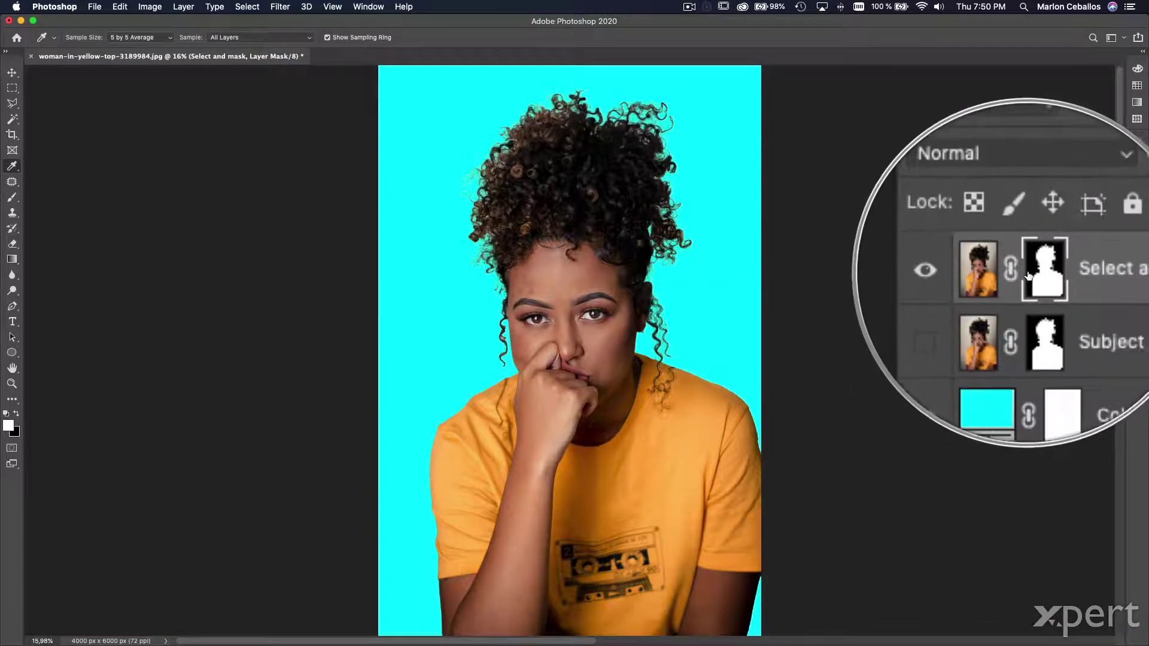
click(248, 7)
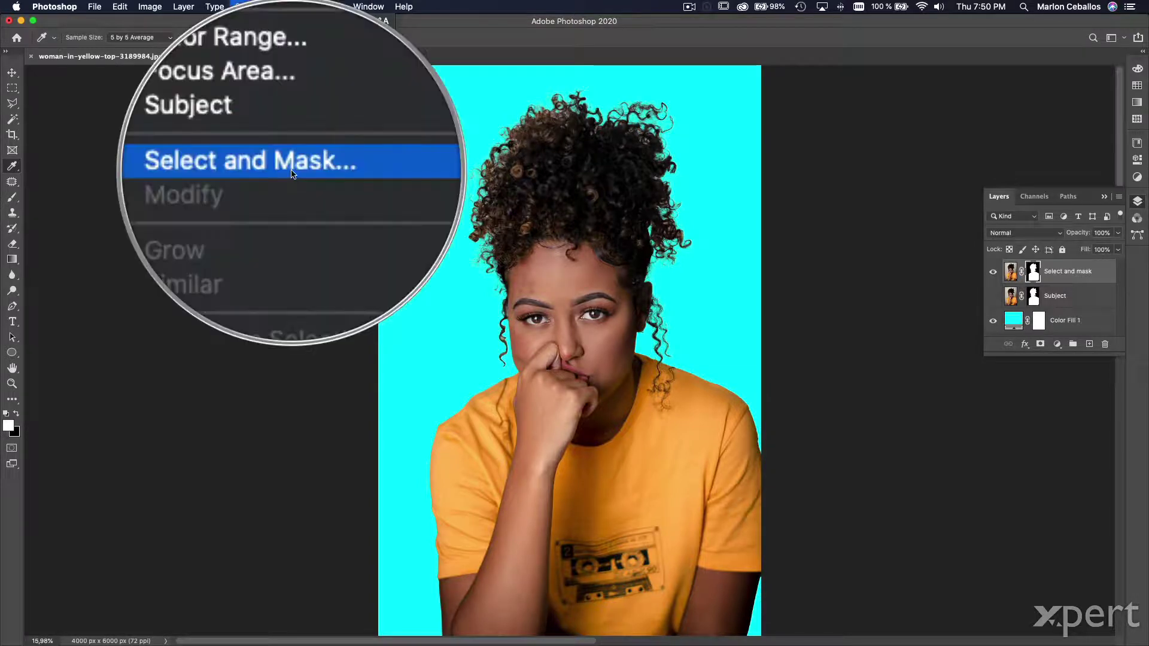
click(292, 169)
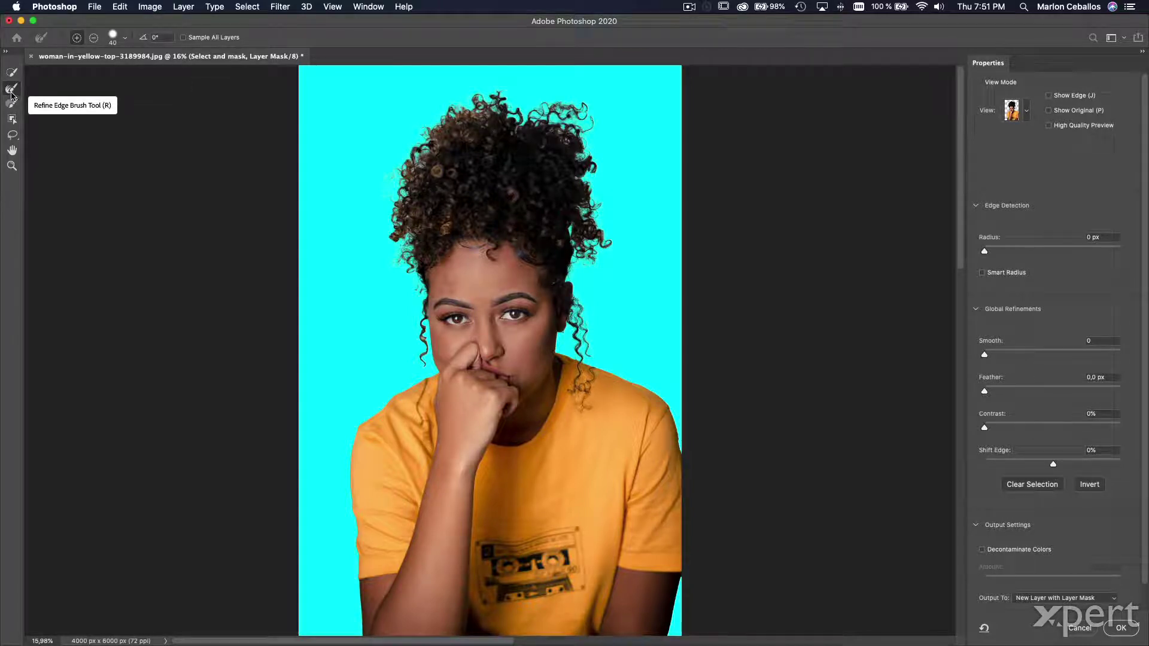
Step: Zoom in on the left-temple hair, refine its edge, and preview in Black & White and On Layers
mouse_move(421, 272)
mouse_down()
mouse_move(542, 236)
mouse_move(513, 174)
mouse_move(531, 411)
mouse_move(516, 295)
mouse_move(520, 389)
mouse_move(487, 318)
mouse_up()
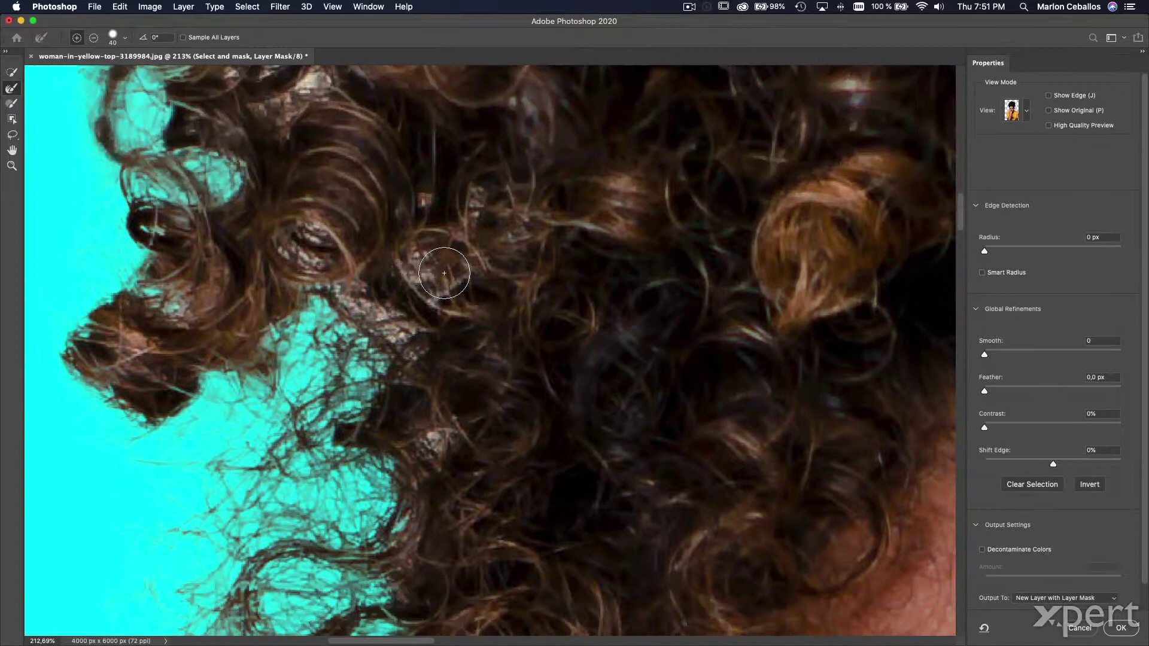
drag(446, 403, 395, 287)
click(1026, 112)
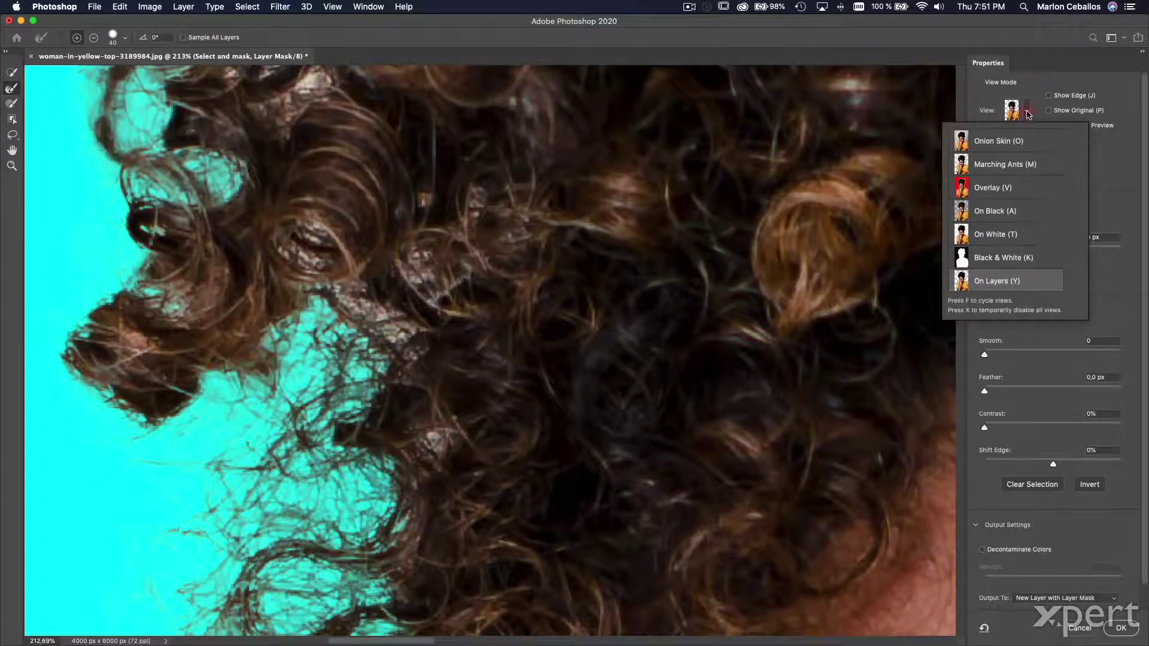
click(1016, 257)
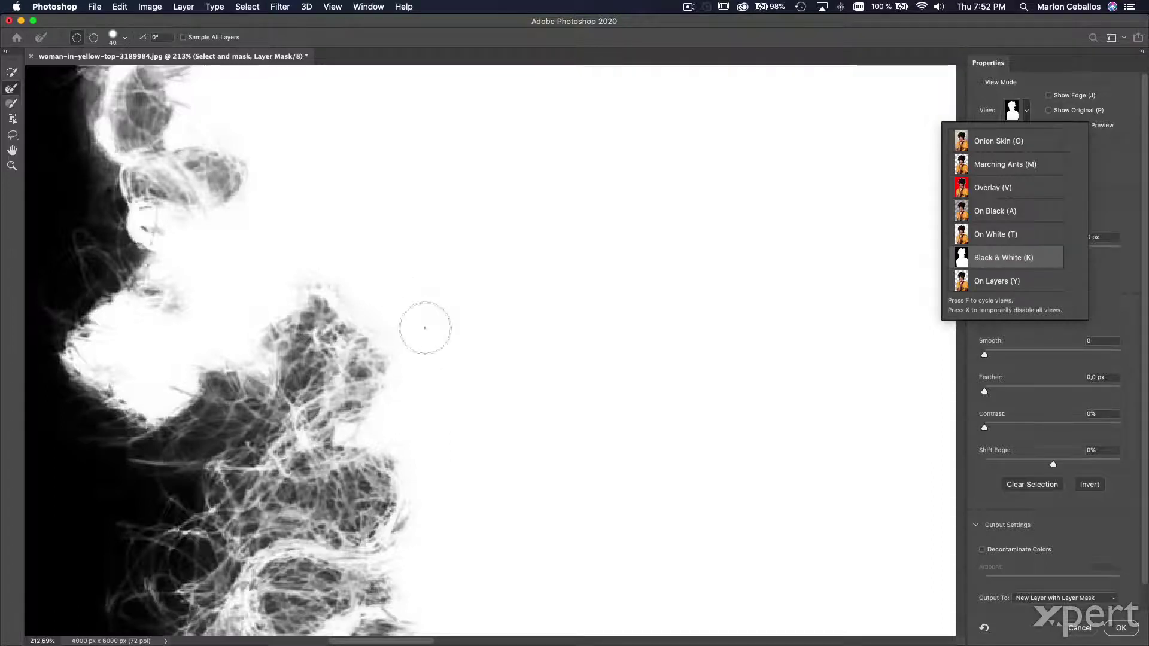
click(964, 287)
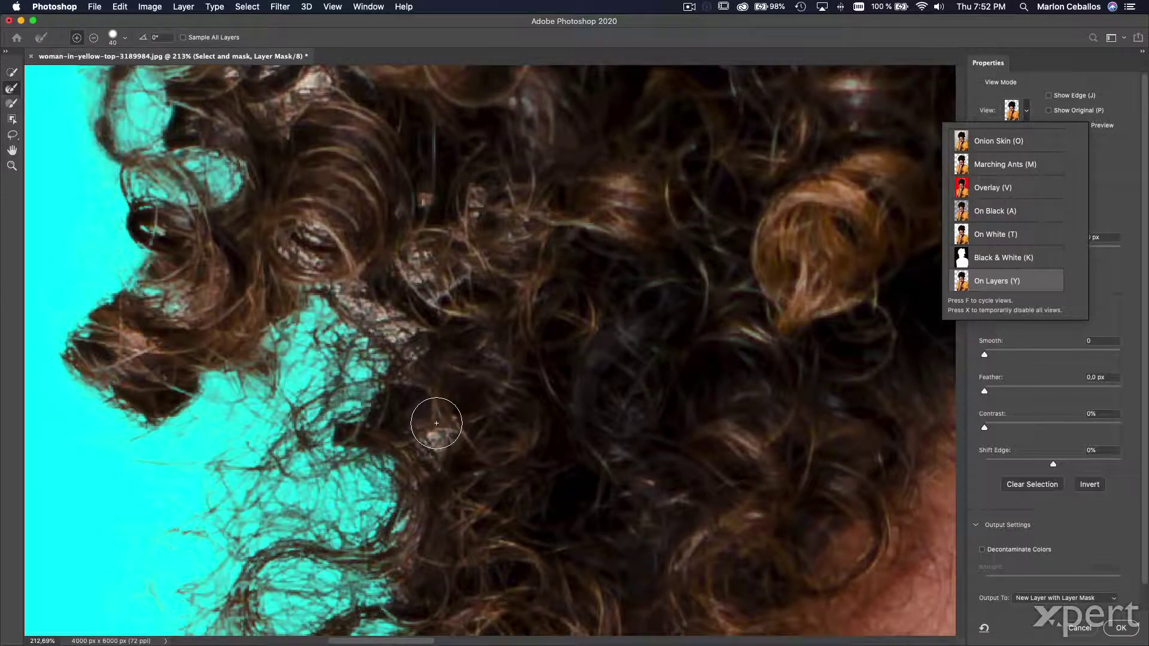
Step: Set the Refine Edge Brush to 68 px, paint strands to reveal cyan, then view Black & White
drag(435, 441, 437, 441)
mouse_move(448, 435)
mouse_down()
mouse_move(421, 374)
mouse_move(380, 312)
mouse_move(403, 274)
mouse_move(436, 262)
mouse_move(350, 261)
mouse_move(431, 254)
mouse_move(539, 257)
mouse_up()
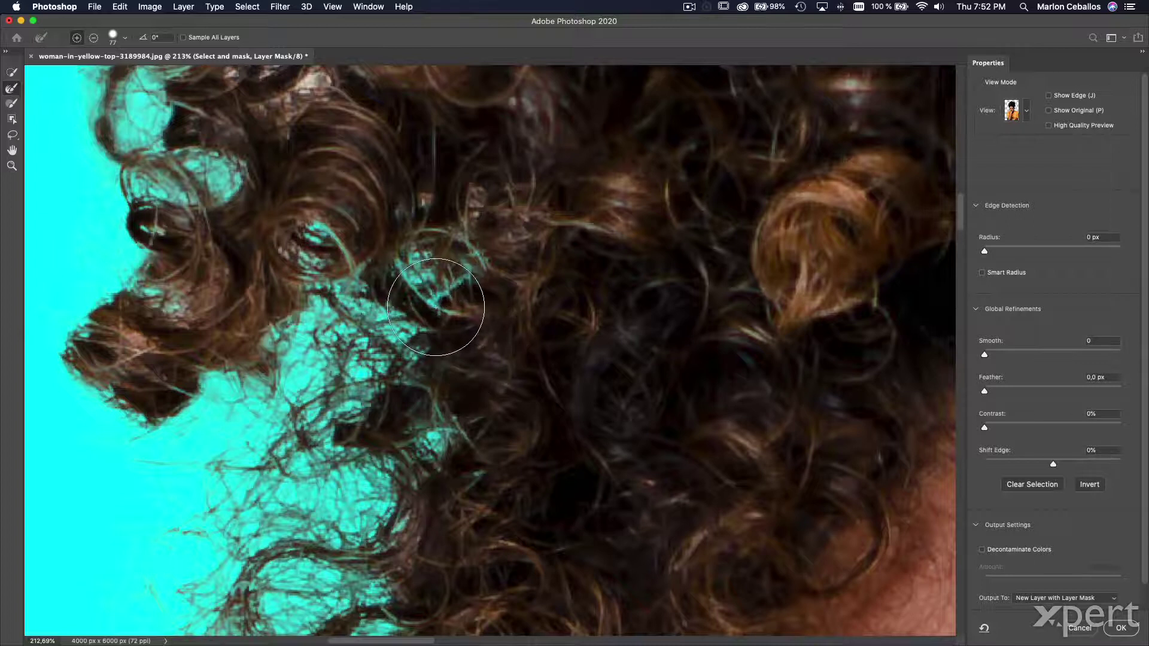
drag(443, 292, 432, 297)
scroll(413, 436, up, 5)
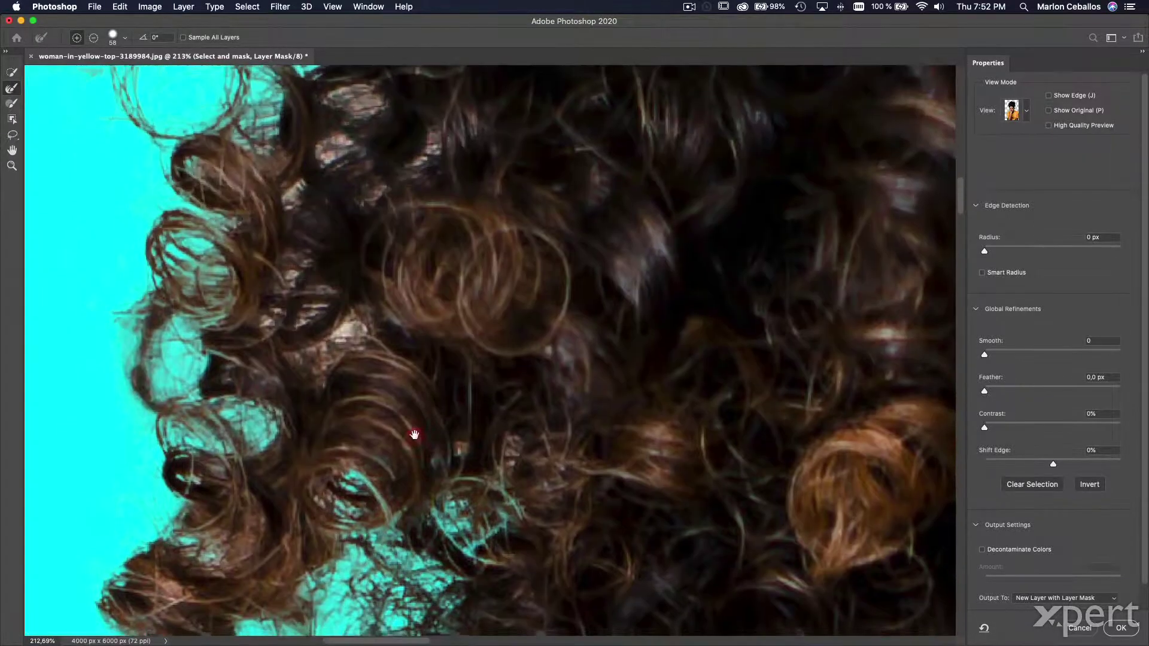
scroll(410, 251, up, 5)
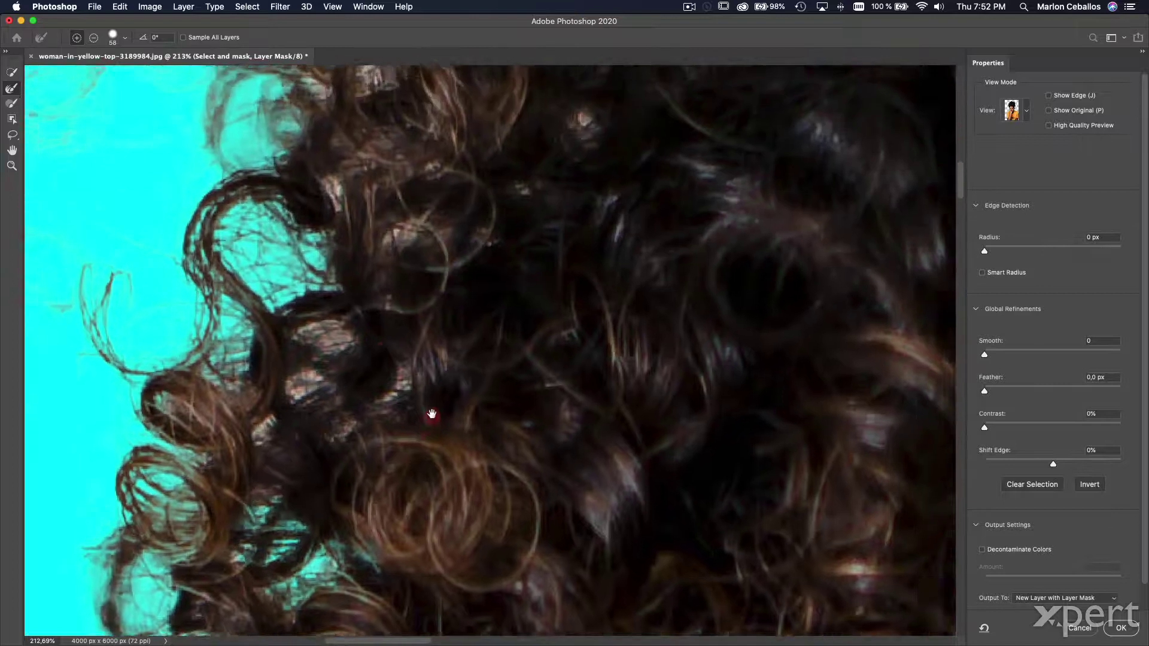
mouse_move(358, 390)
mouse_down()
mouse_move(375, 438)
mouse_move(320, 447)
mouse_move(369, 439)
mouse_move(325, 457)
mouse_move(269, 443)
mouse_move(235, 489)
mouse_move(386, 446)
mouse_up()
scroll(423, 269, up, 5)
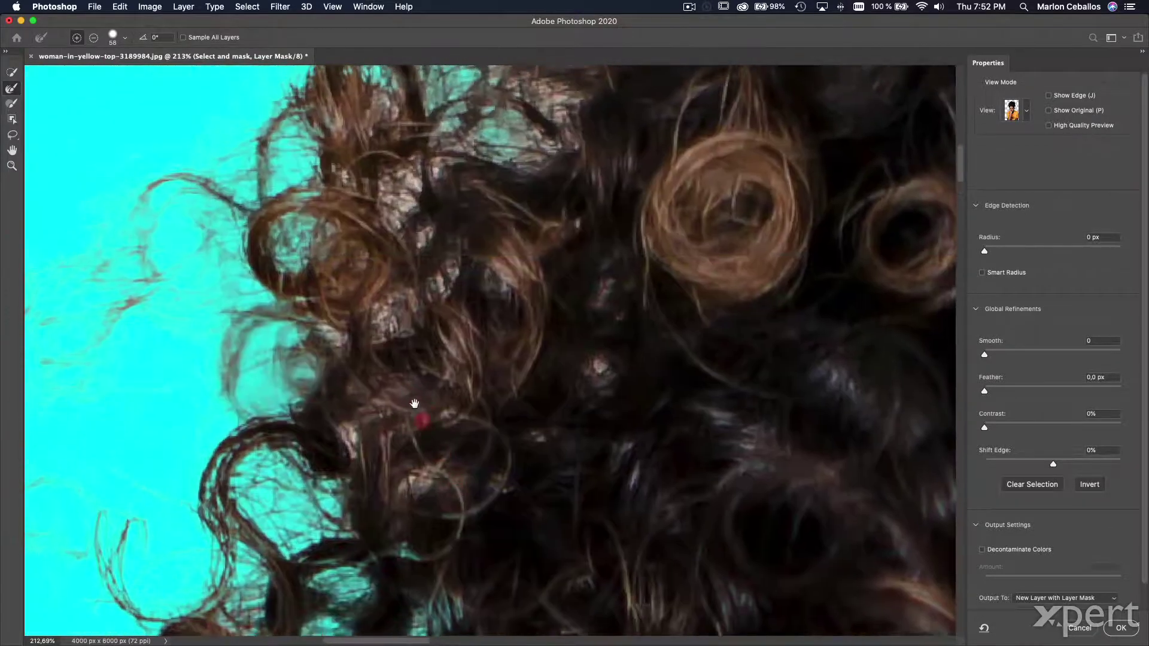
mouse_move(337, 375)
mouse_down()
mouse_move(416, 475)
mouse_move(439, 327)
mouse_move(417, 210)
mouse_move(368, 169)
mouse_move(368, 141)
mouse_up()
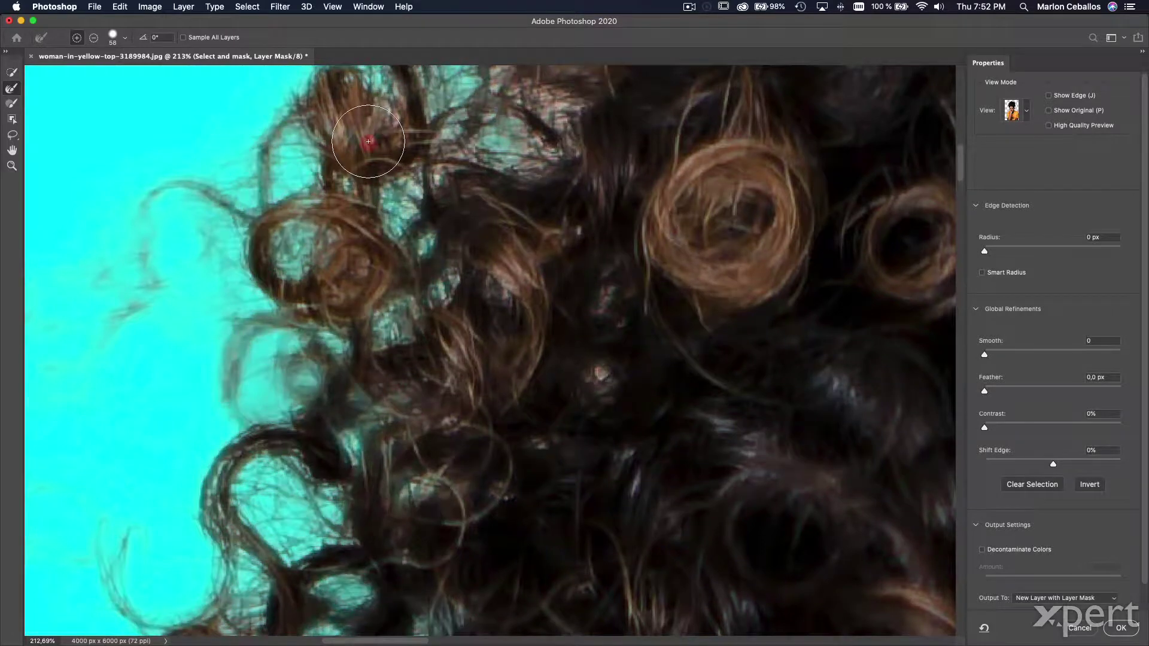
click(1027, 109)
click(1014, 262)
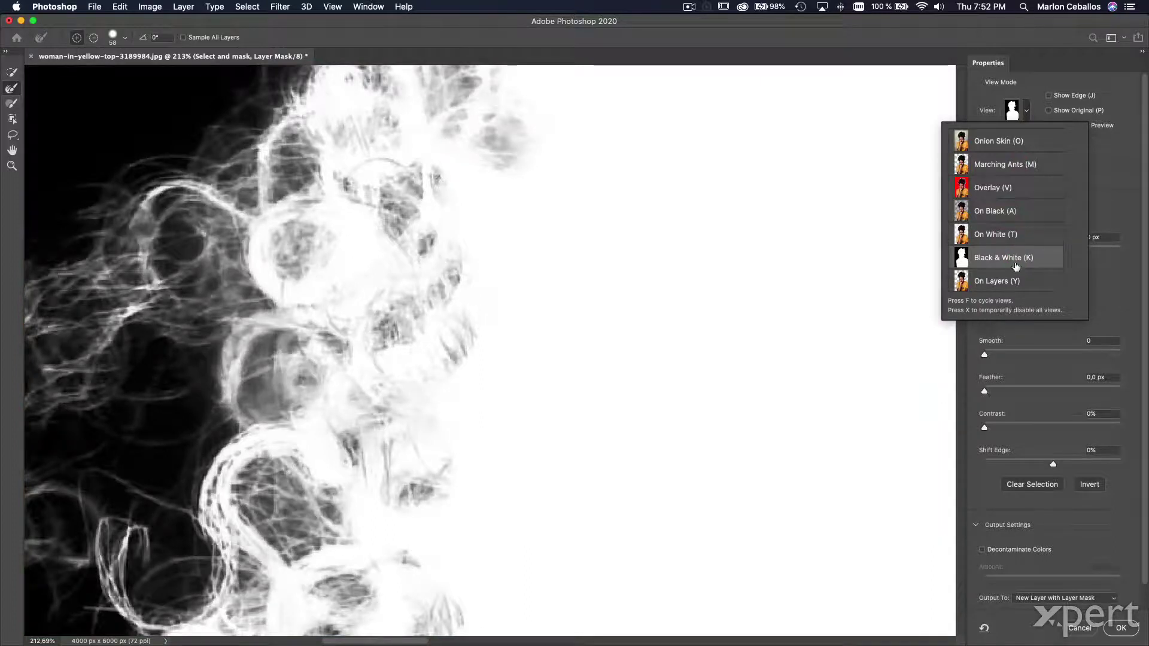
Step: Refine the mask edge and switch the view back to On Layers over cyan
click(473, 280)
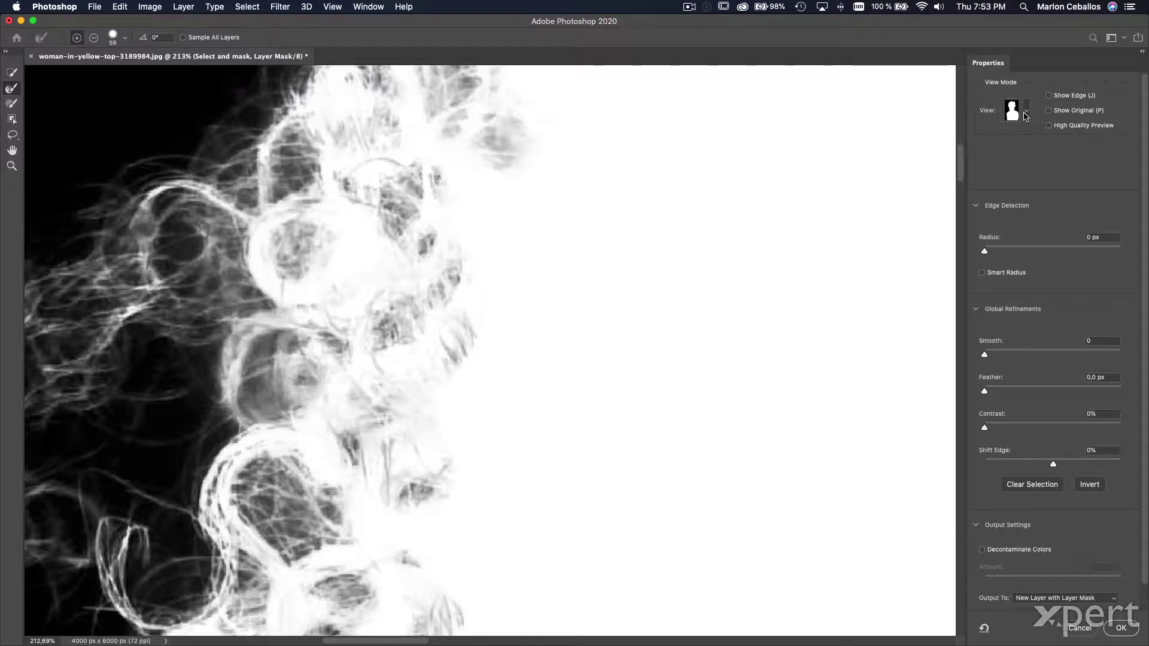
click(1025, 113)
click(1015, 280)
key(super+minus)
key(super+minus)
key(super+minus)
drag(723, 252, 513, 389)
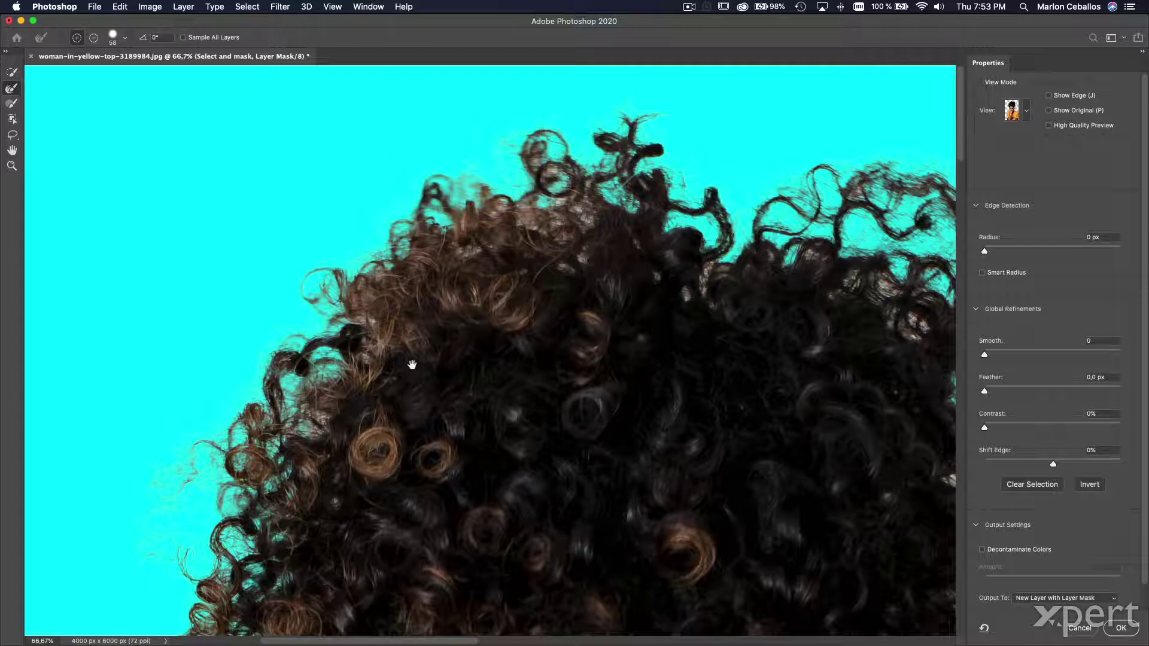
scroll(437, 329, up, 5)
scroll(341, 480, down, 3)
Step: Enlarge the Refine Edge Brush to 107 and refine the curls at the side of the head
key(bracketright)
key(bracketright)
key(bracketright)
key(bracketright)
key(bracketright)
scroll(359, 359, right, 8)
scroll(359, 359, up, 3)
drag(385, 346, 212, 219)
scroll(604, 320, down, 10)
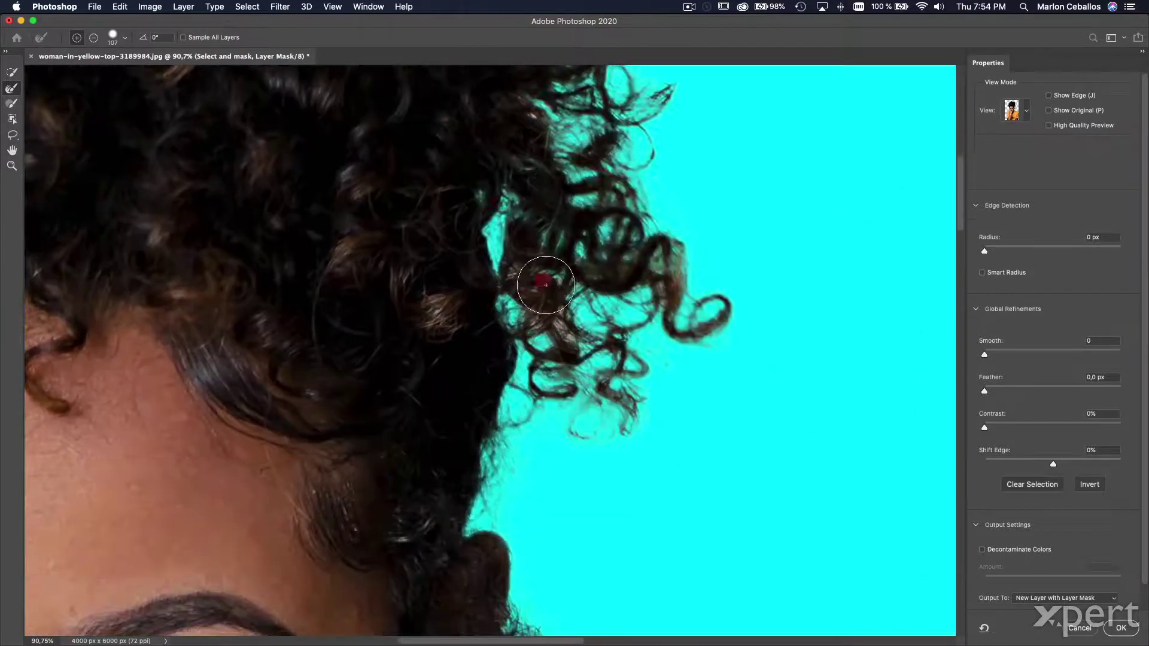
drag(546, 285, 551, 288)
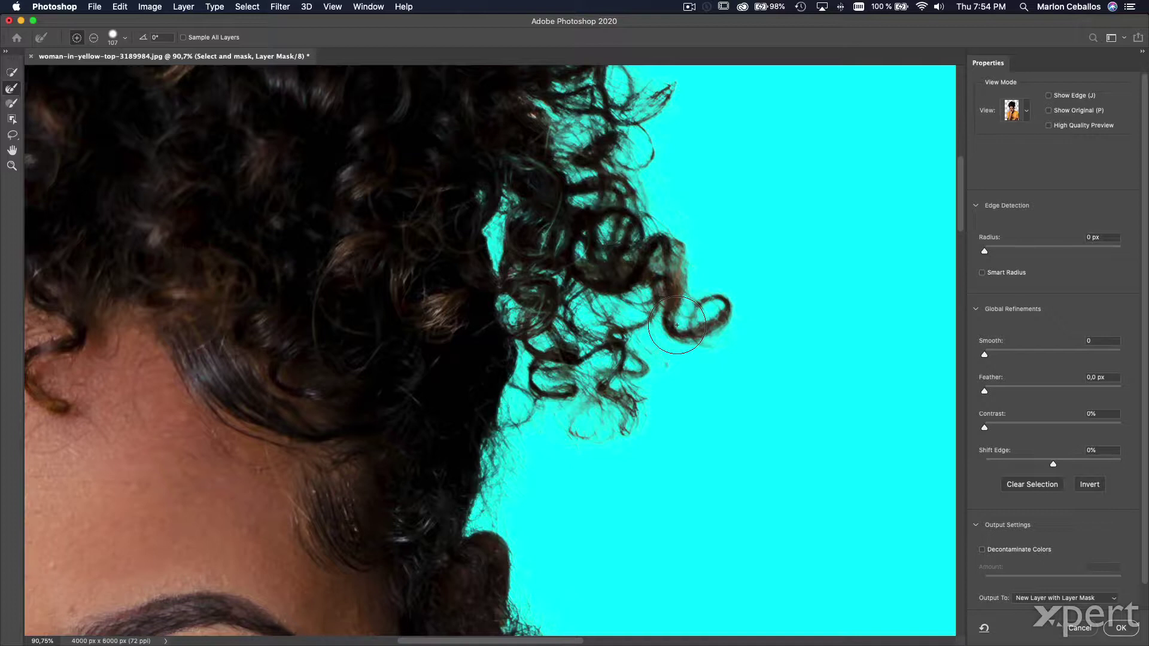
scroll(682, 353, down, 8)
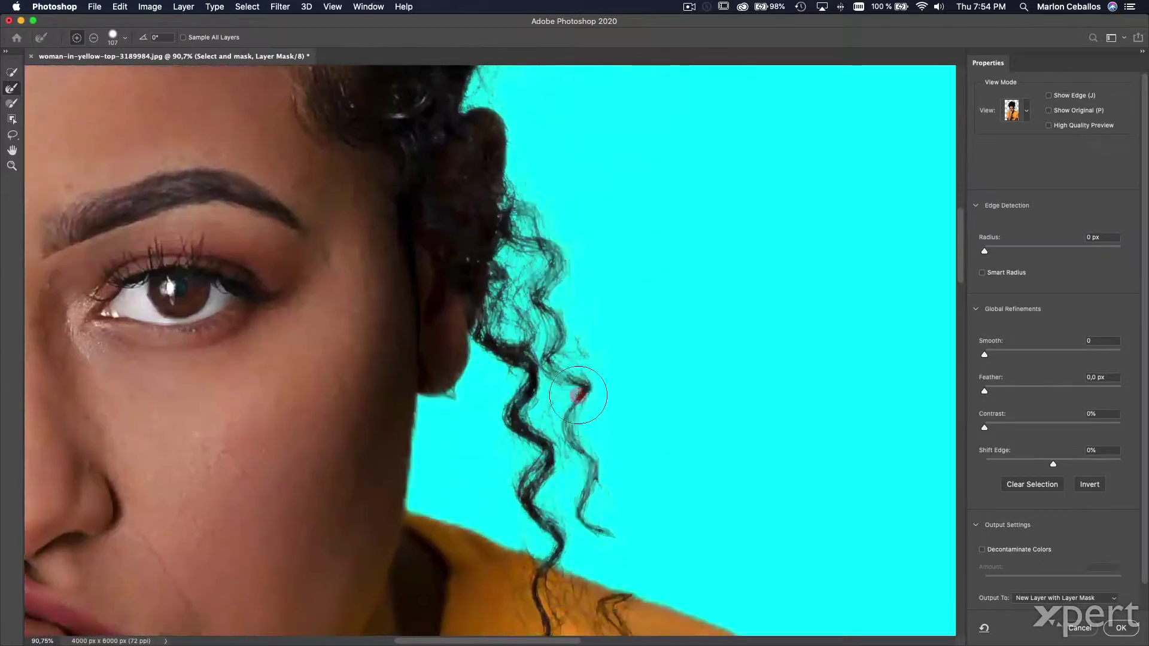
scroll(672, 313, down, 6)
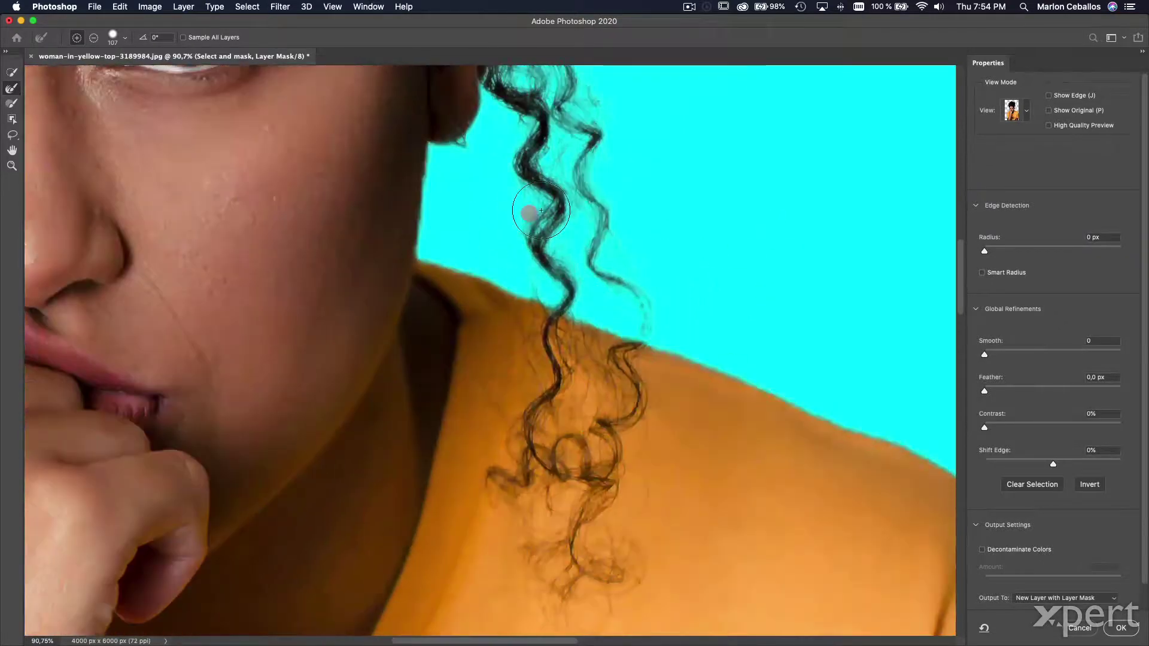
scroll(587, 201, up, 8)
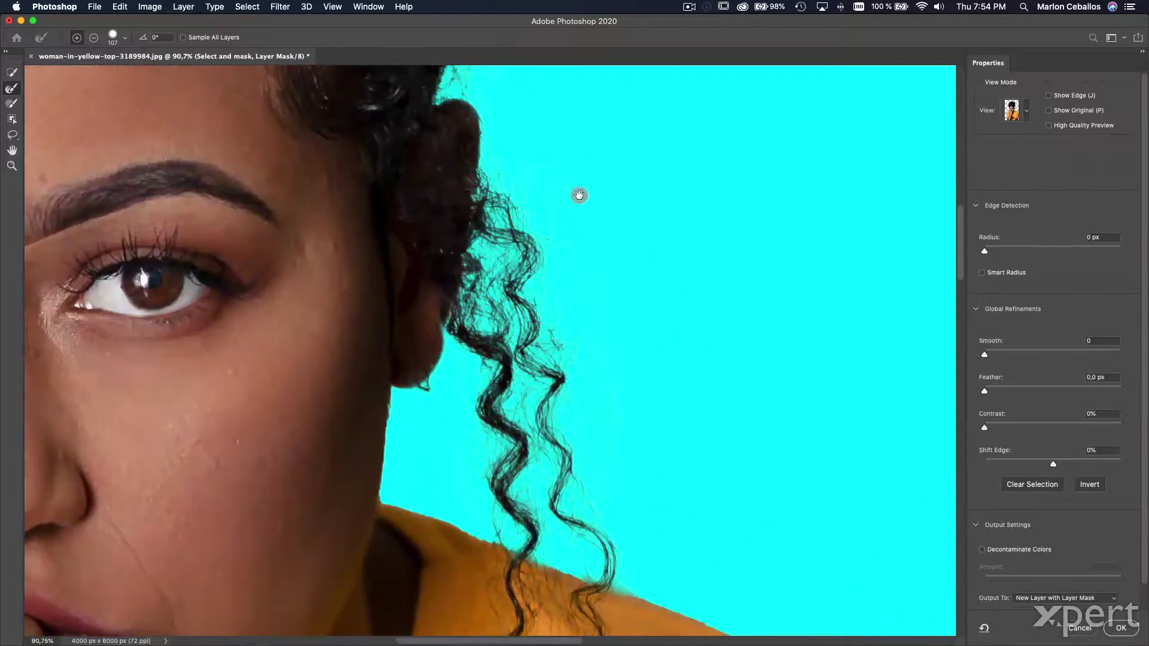
scroll(470, 326, up, 5)
scroll(703, 503, up, 4)
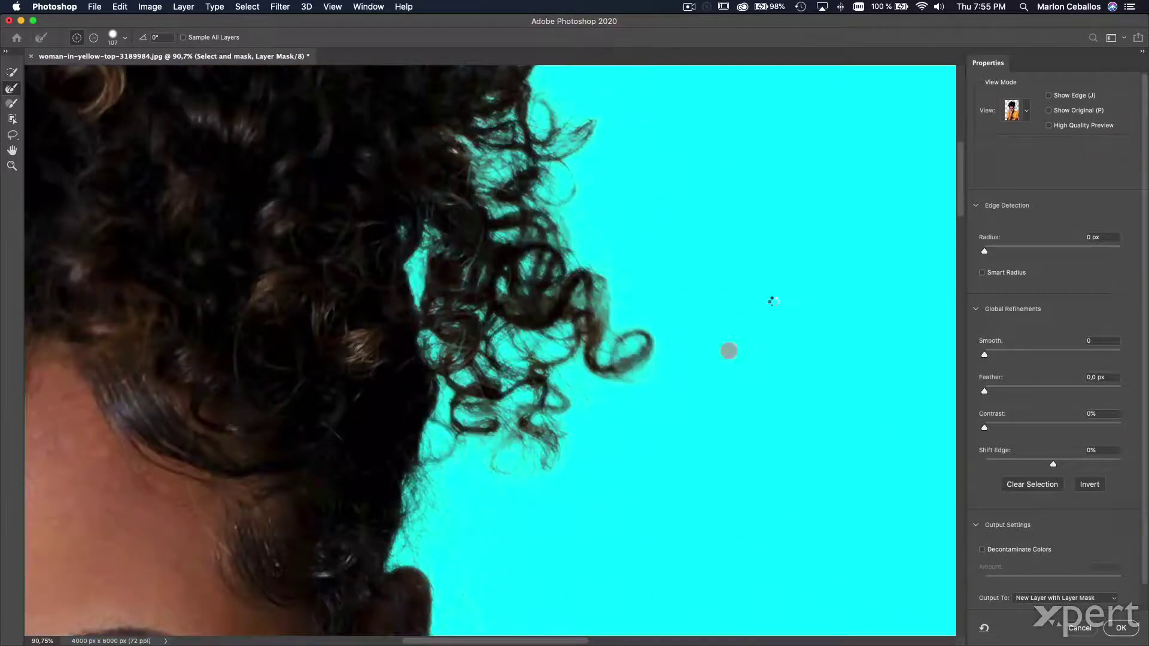
scroll(629, 449, up, 3)
scroll(413, 377, left, 8)
scroll(426, 366, down, 3)
scroll(419, 227, up, 5)
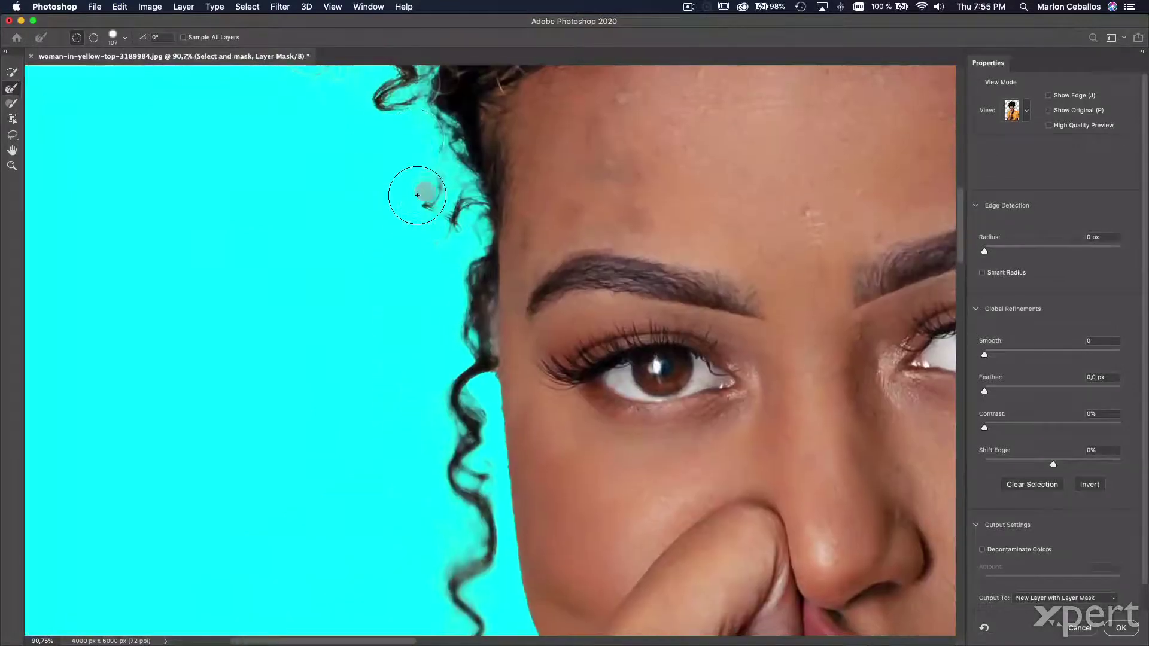
scroll(464, 385, up, 3)
scroll(464, 380, up, 5)
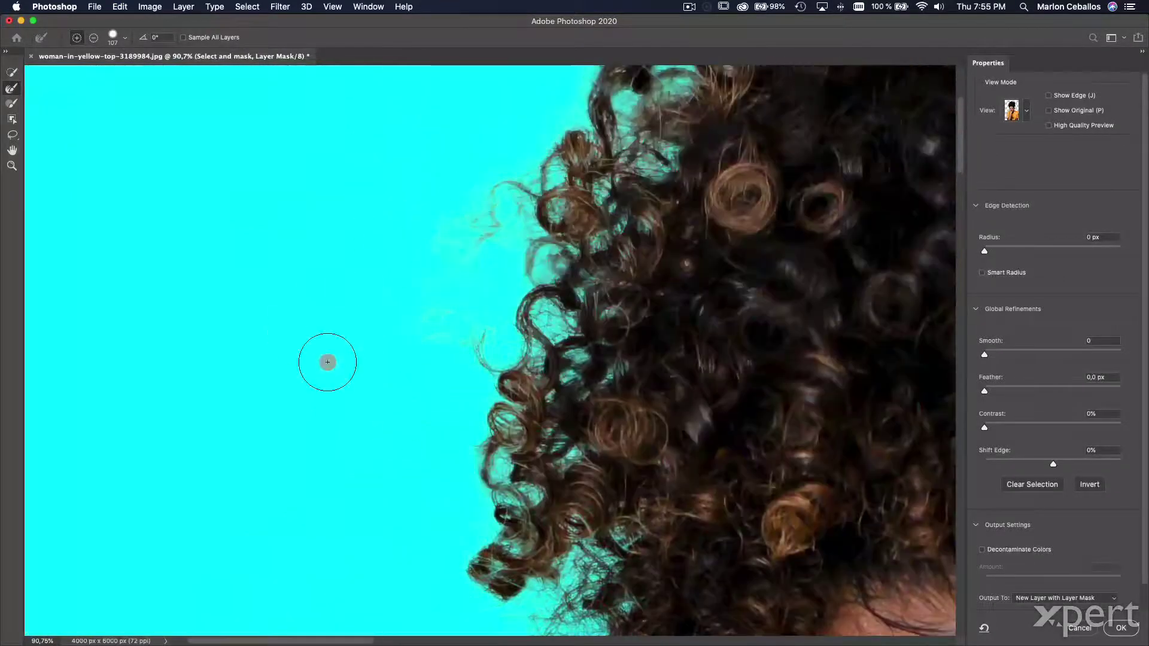
scroll(338, 331, up, 6)
Step: Fit the whole cutout on screen and check the curl at the shoulder
key(super+0)
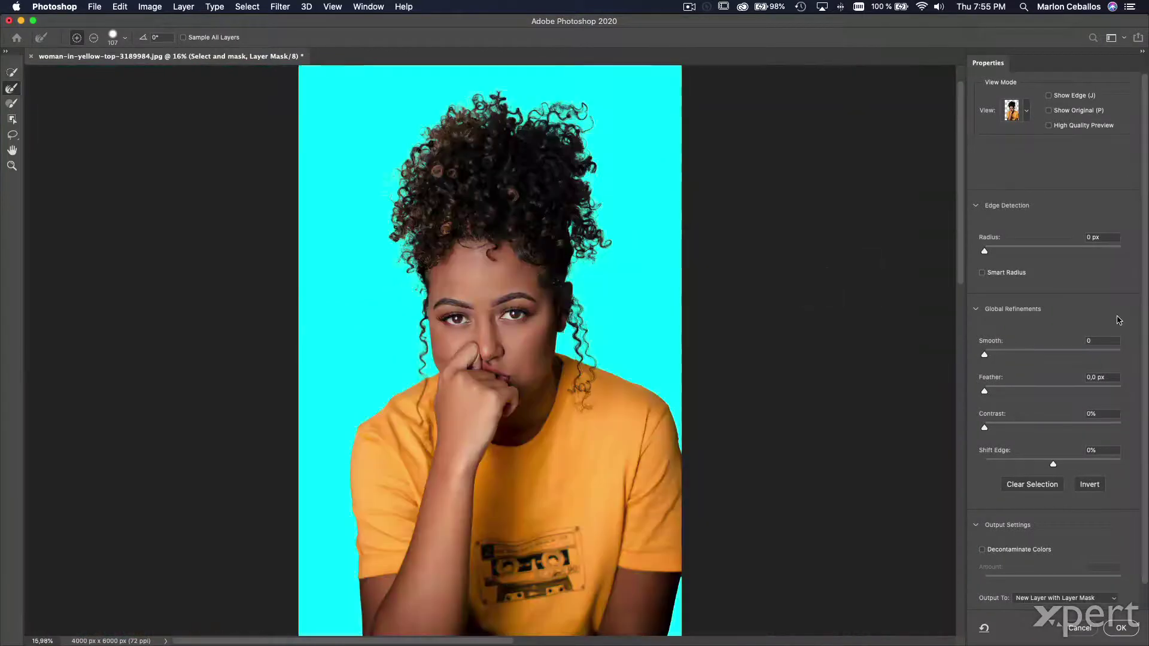
super+space+click(592, 368)
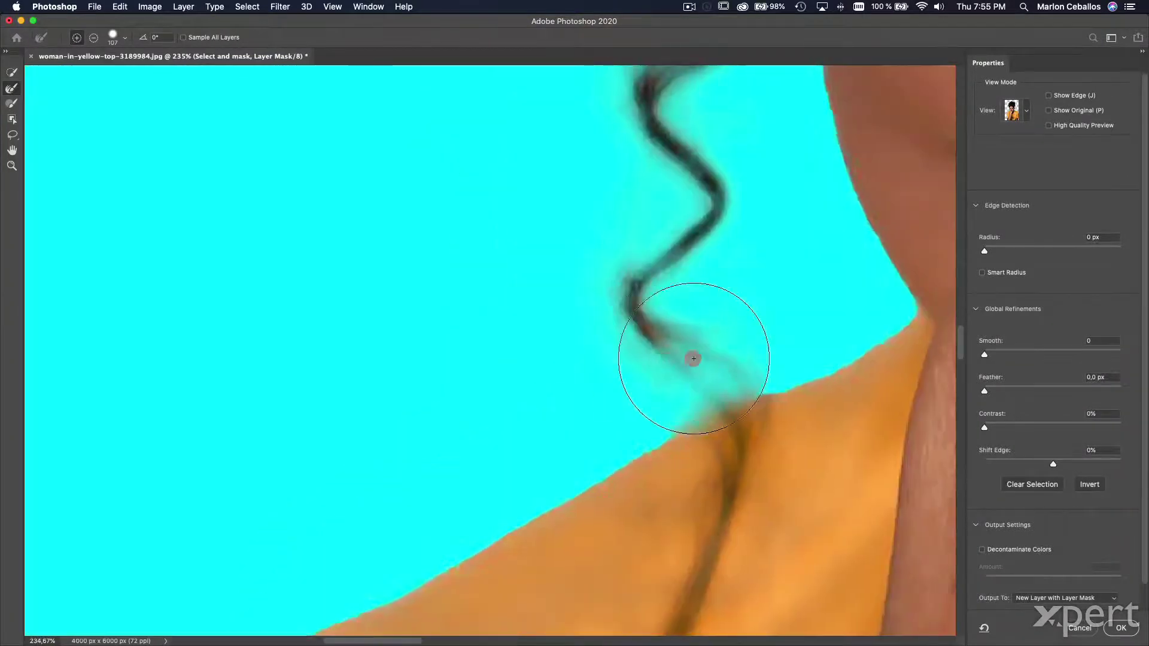
key(super+0)
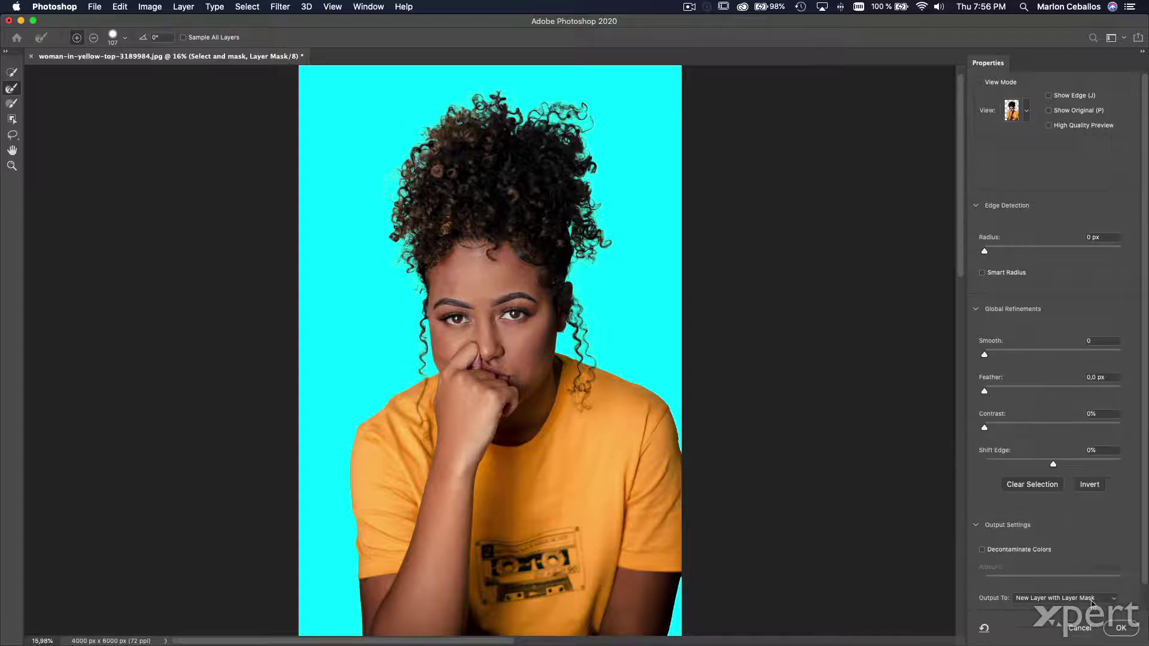
Step: Output the refinement as a new masked layer, Select and mask copy, and zoom to the hair
click(1122, 633)
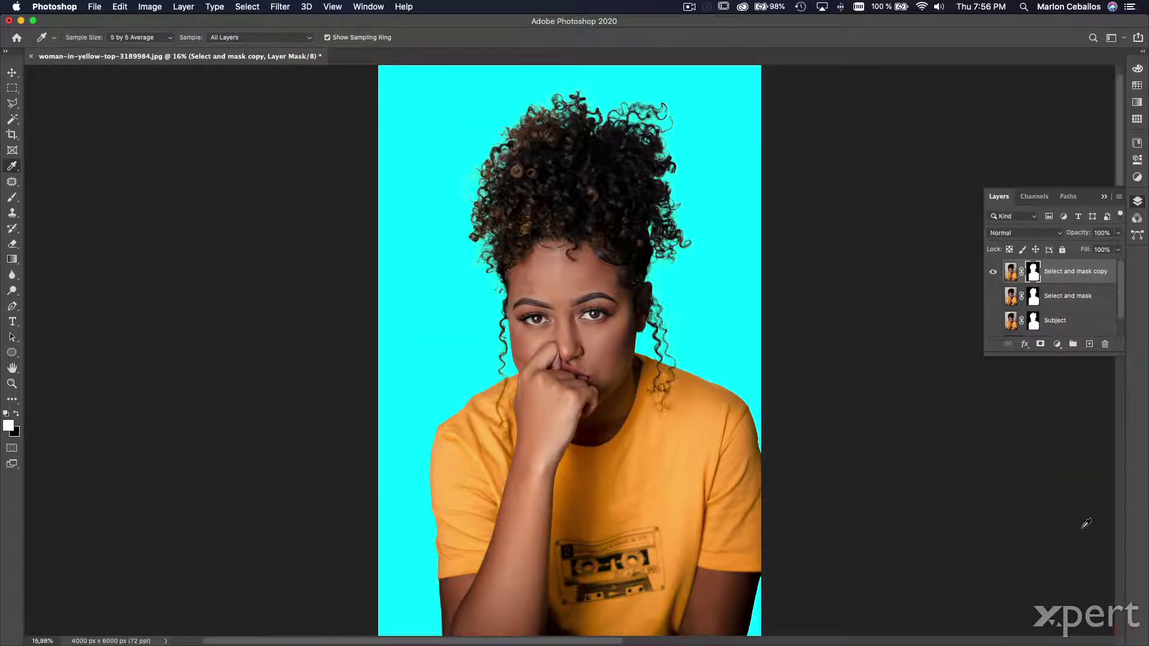
mouse_move(547, 257)
mouse_down()
mouse_move(648, 264)
mouse_move(556, 258)
mouse_up()
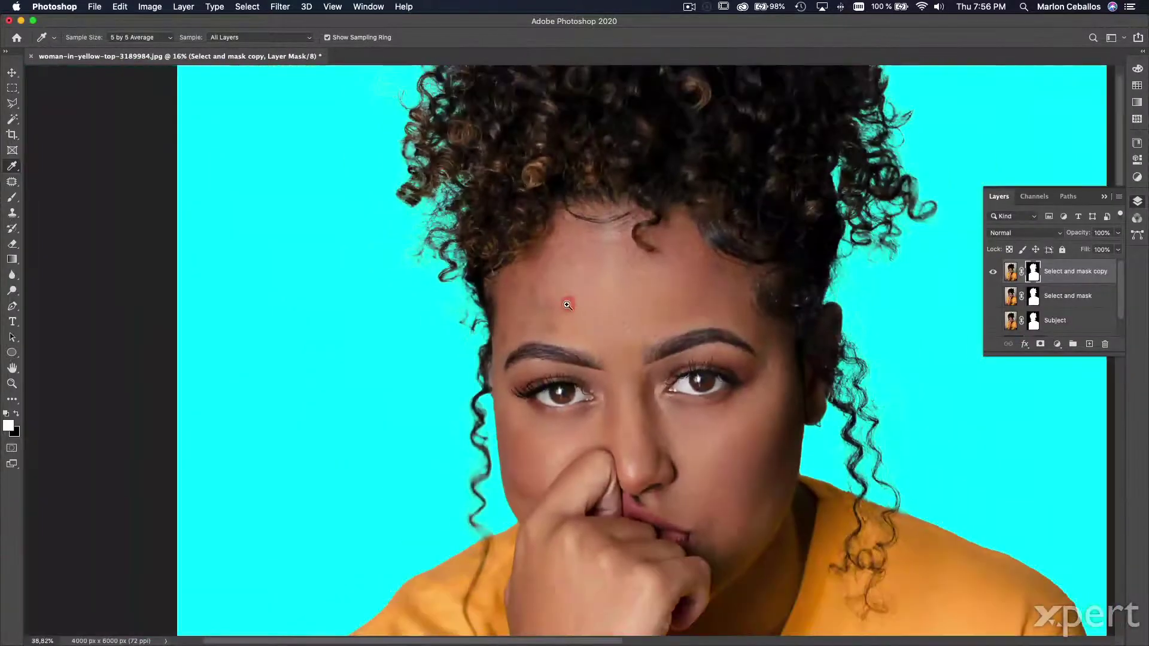
drag(449, 197, 551, 327)
scroll(551, 327, right, 15)
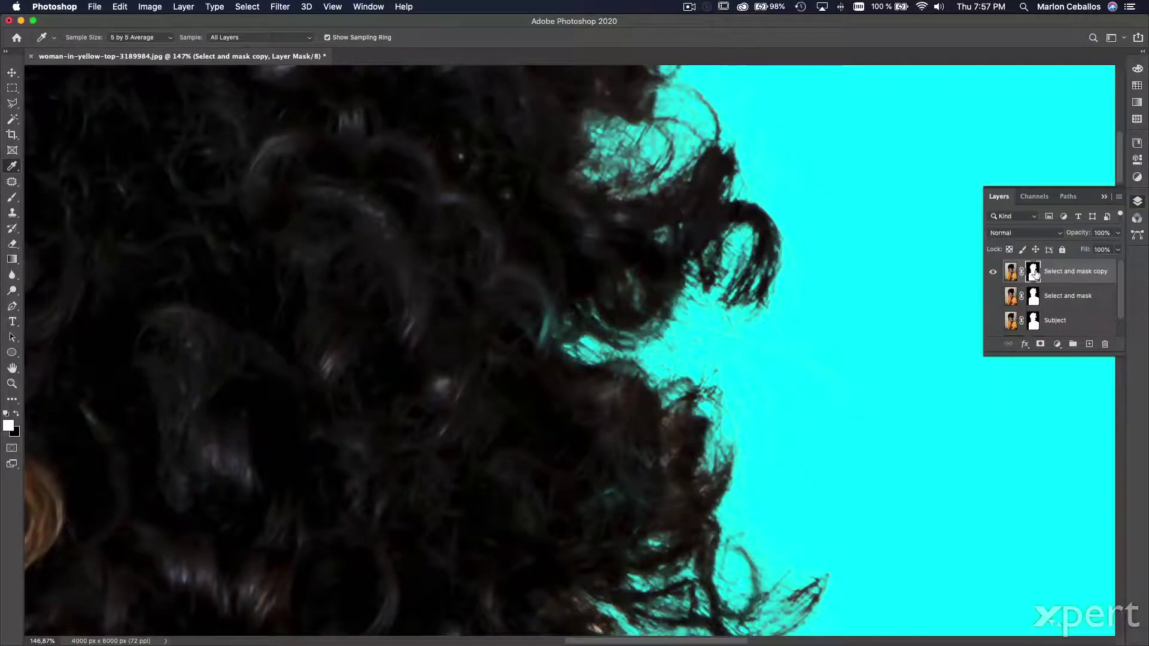
Step: Inspect the copy's mask alone around the hair and shoulder, then return to the colour view
alt+click(1034, 273)
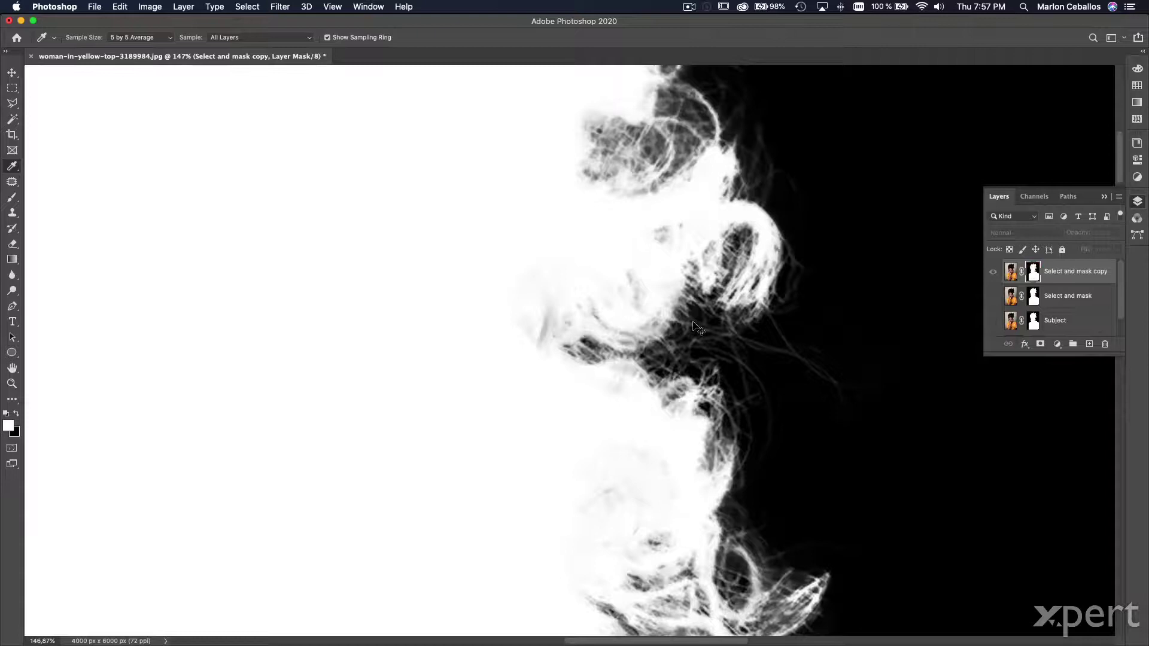
key(super+minus)
key(super+minus)
key(super+minus)
drag(425, 223, 611, 486)
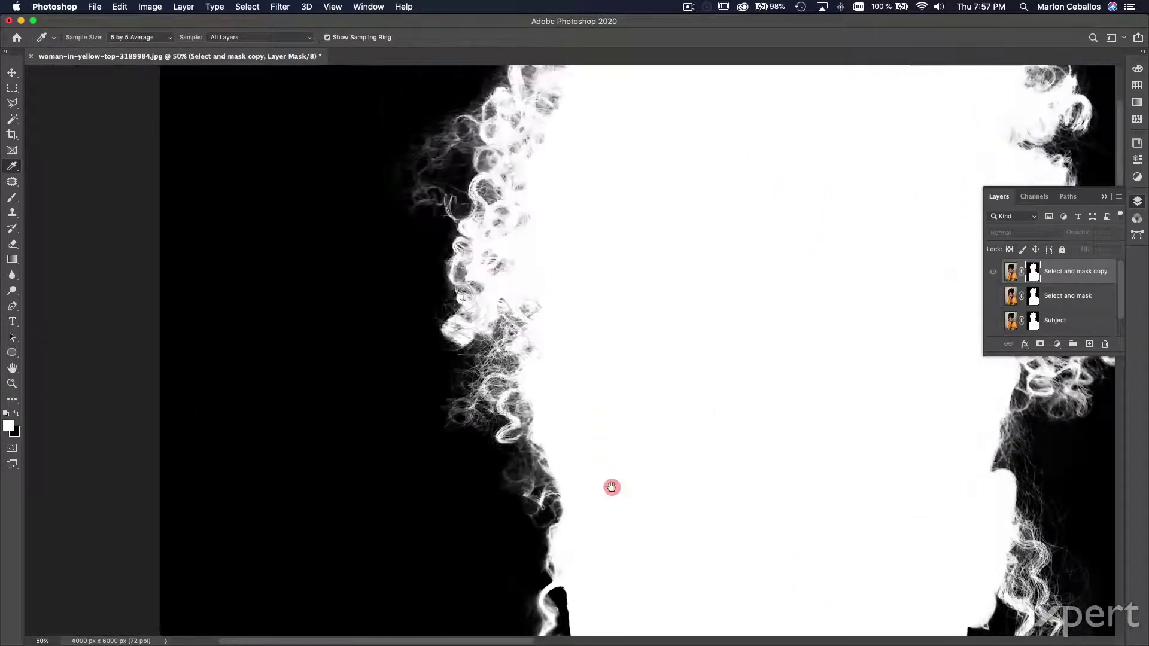
scroll(526, 269, up, 5)
drag(711, 361, 631, 389)
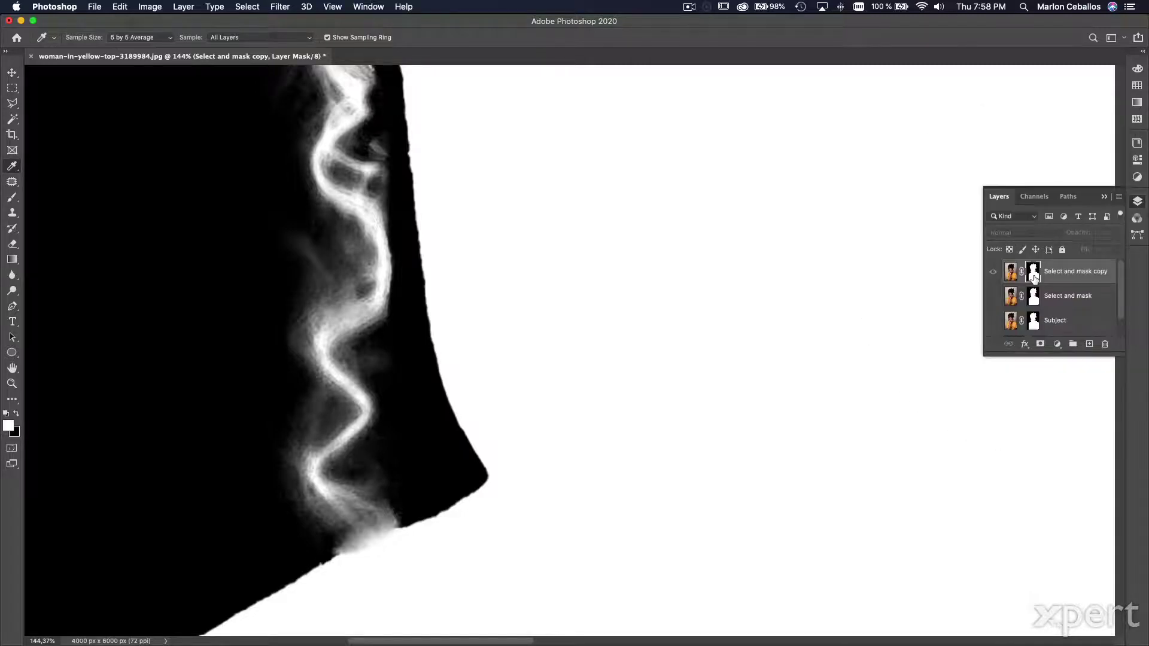
alt+click(1034, 275)
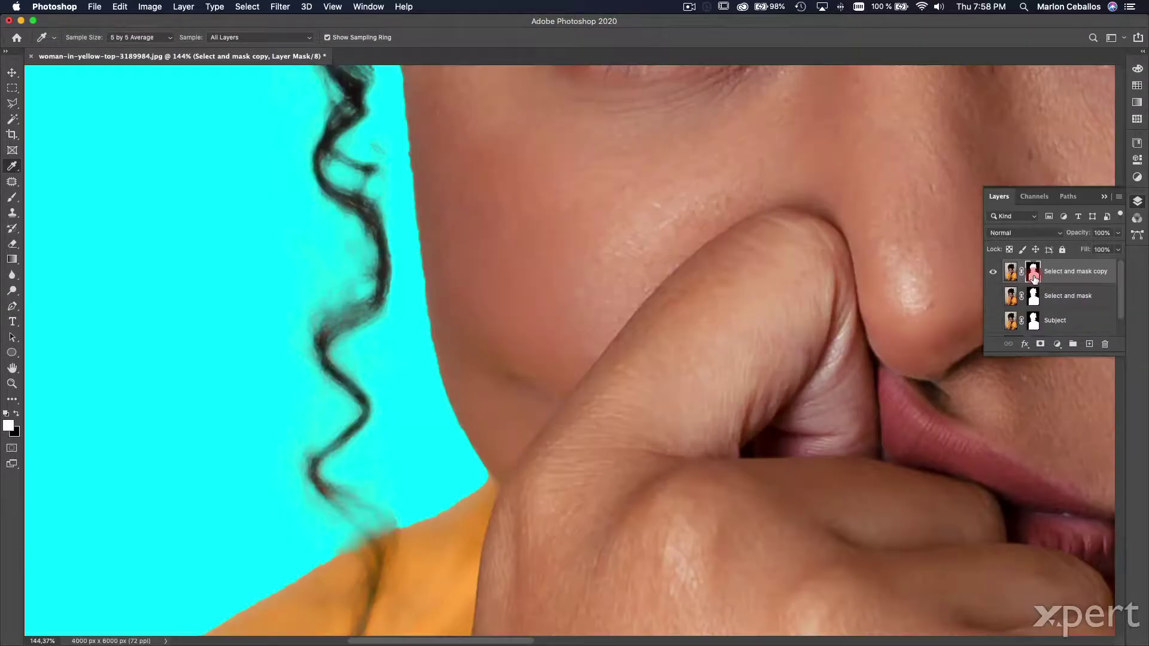
Step: Recolour Color Fill 1 from cyan to bright green and inspect the hair edges over it
key(super+0)
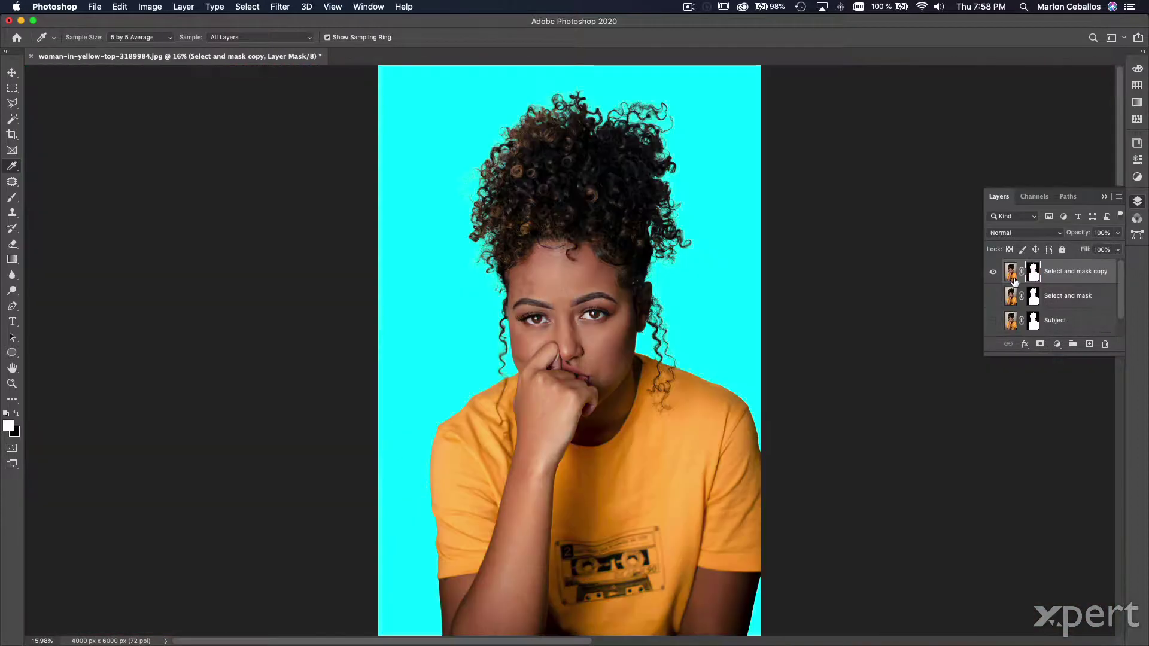
scroll(1118, 311, down, 2)
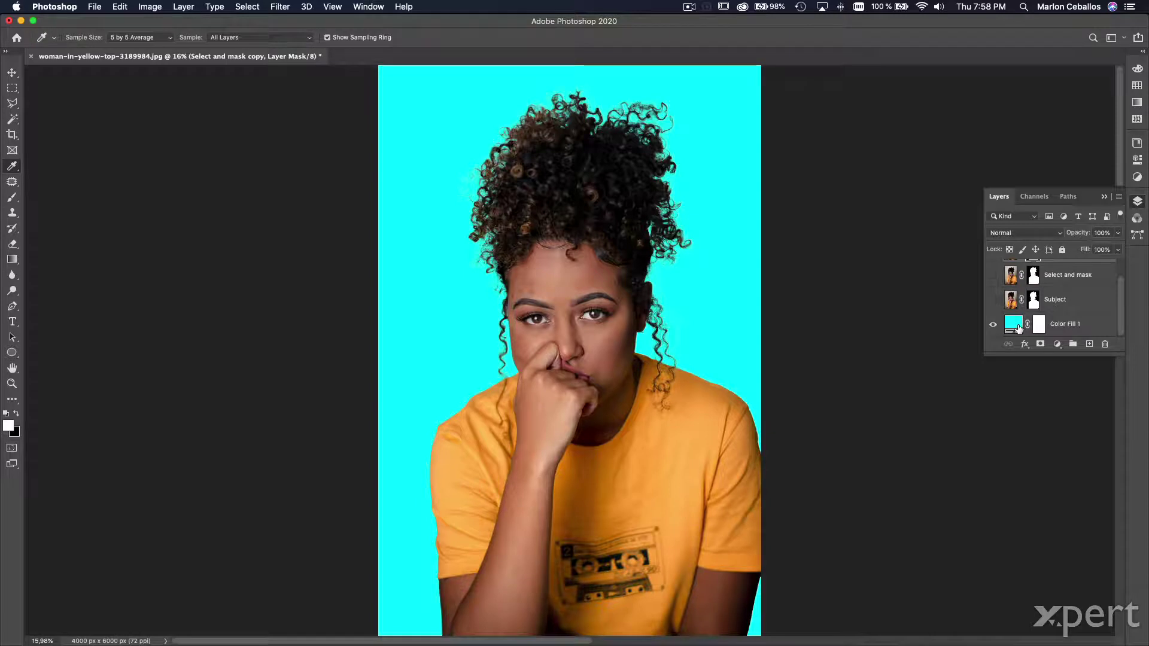
double_click(1016, 327)
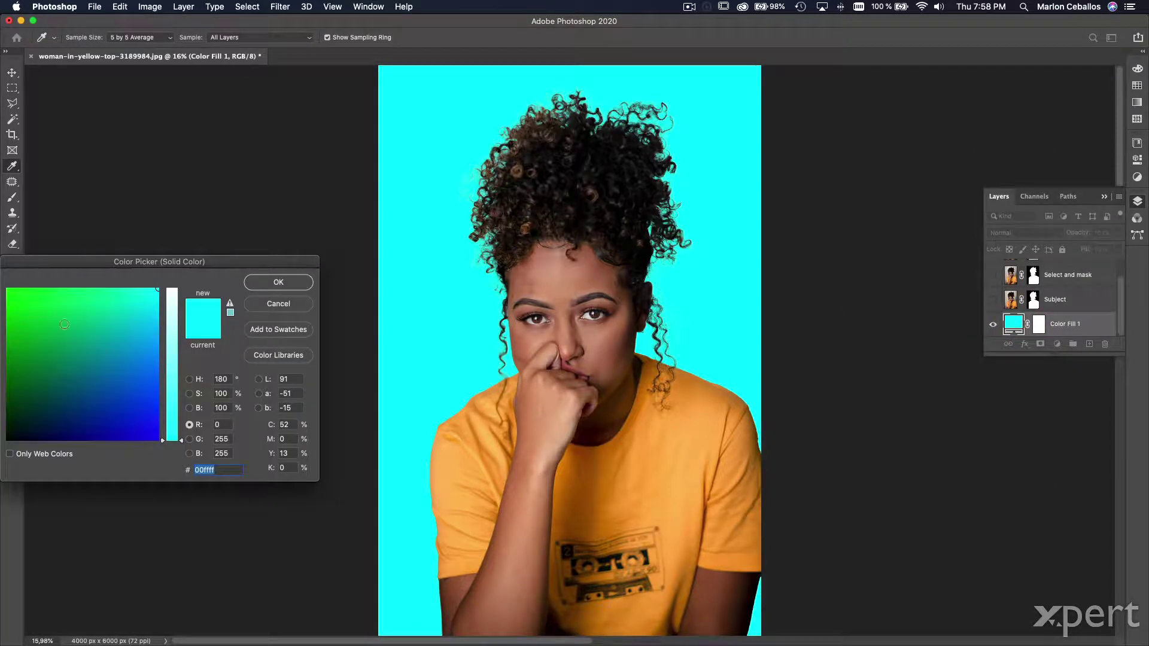
click(54, 299)
click(288, 290)
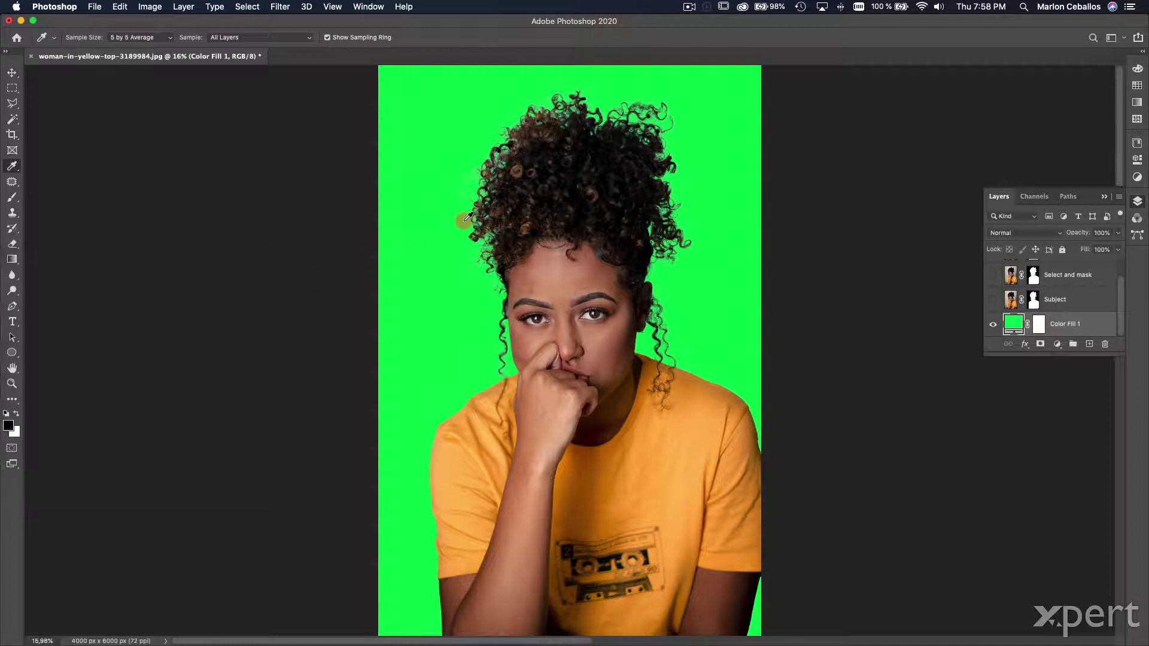
scroll(464, 219, up, 10)
drag(514, 422, 491, 230)
key(super+0)
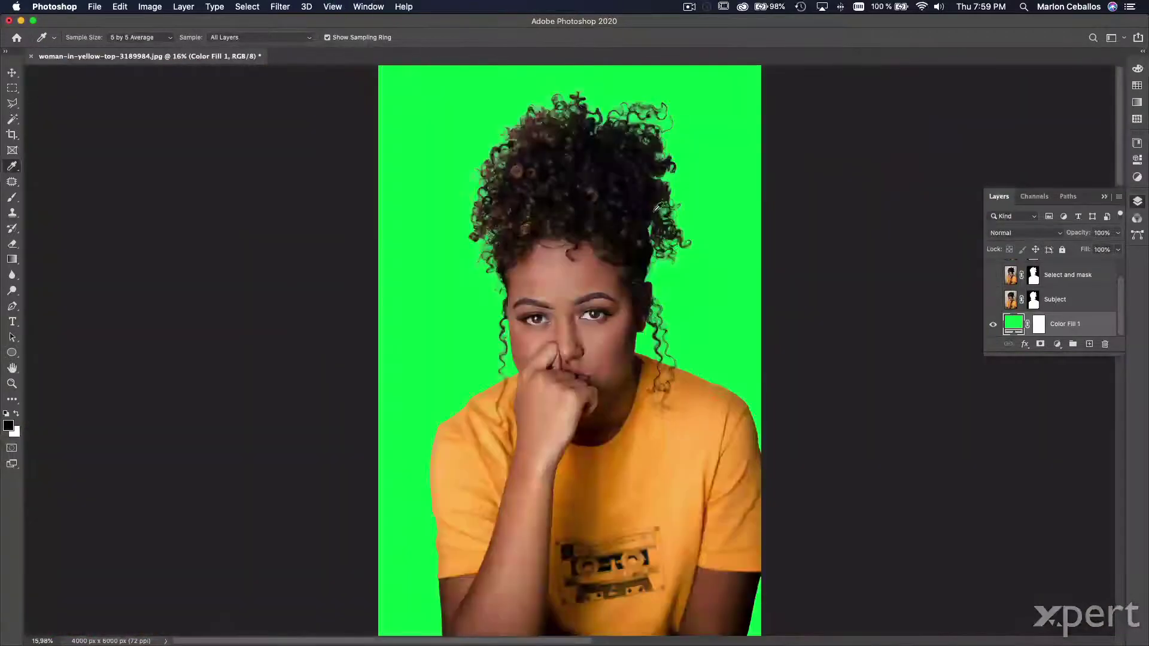
Step: Change the Color Fill 1 background from green to dark blue and inspect the hair's top edge
double_click(1015, 325)
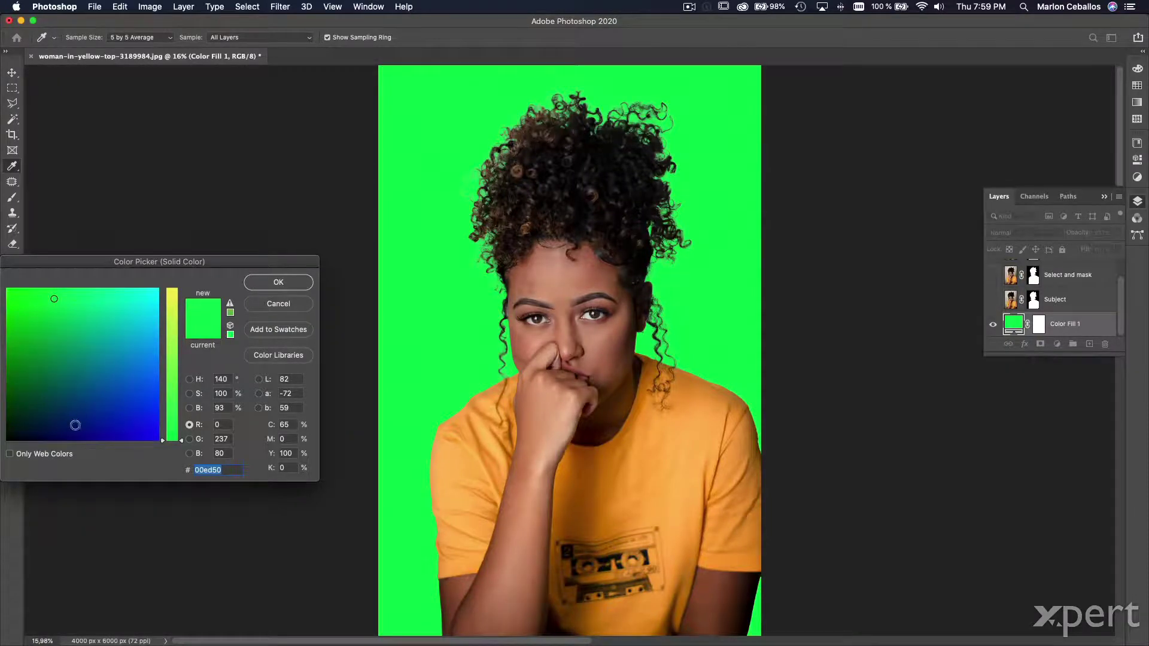
click(76, 430)
click(254, 284)
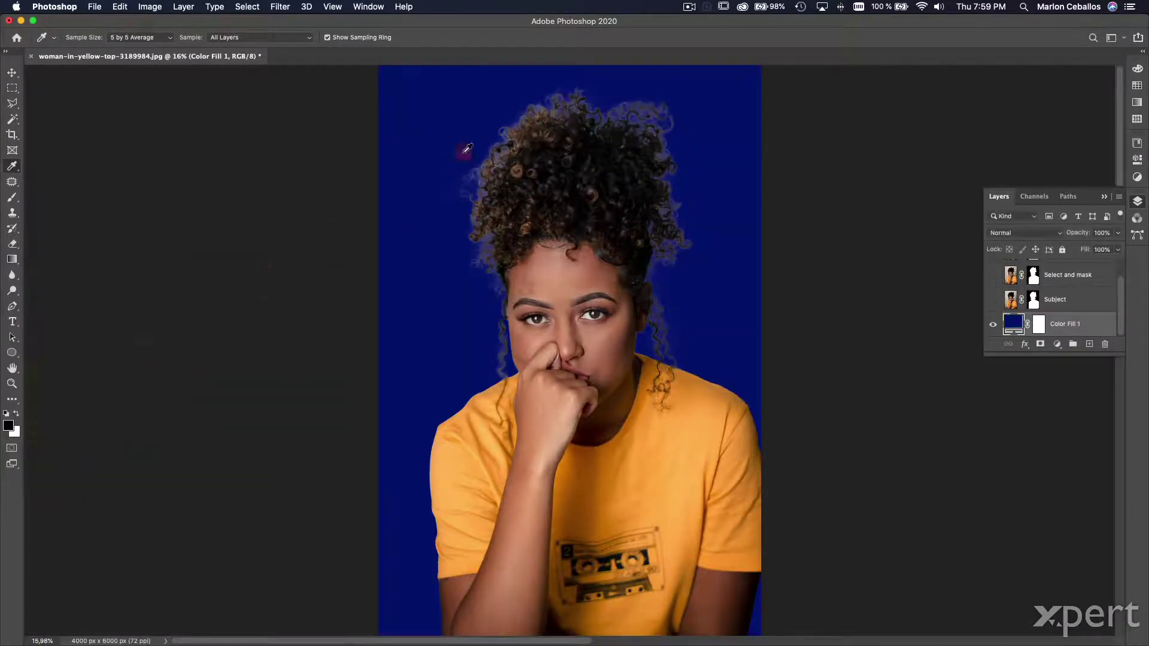
scroll(473, 174, up, 10)
drag(731, 137, 473, 273)
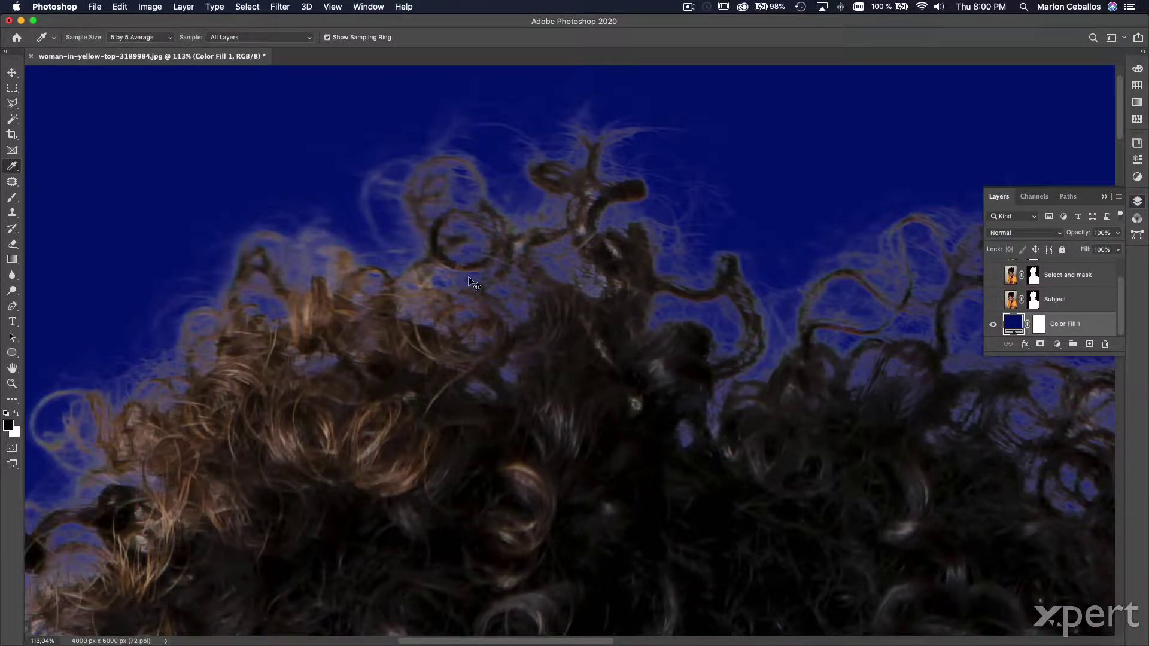
Step: Fit the image on screen, duplicate the layer, and target the Select and mask copy layer mask
key(super+0)
key(super+j)
click(1034, 277)
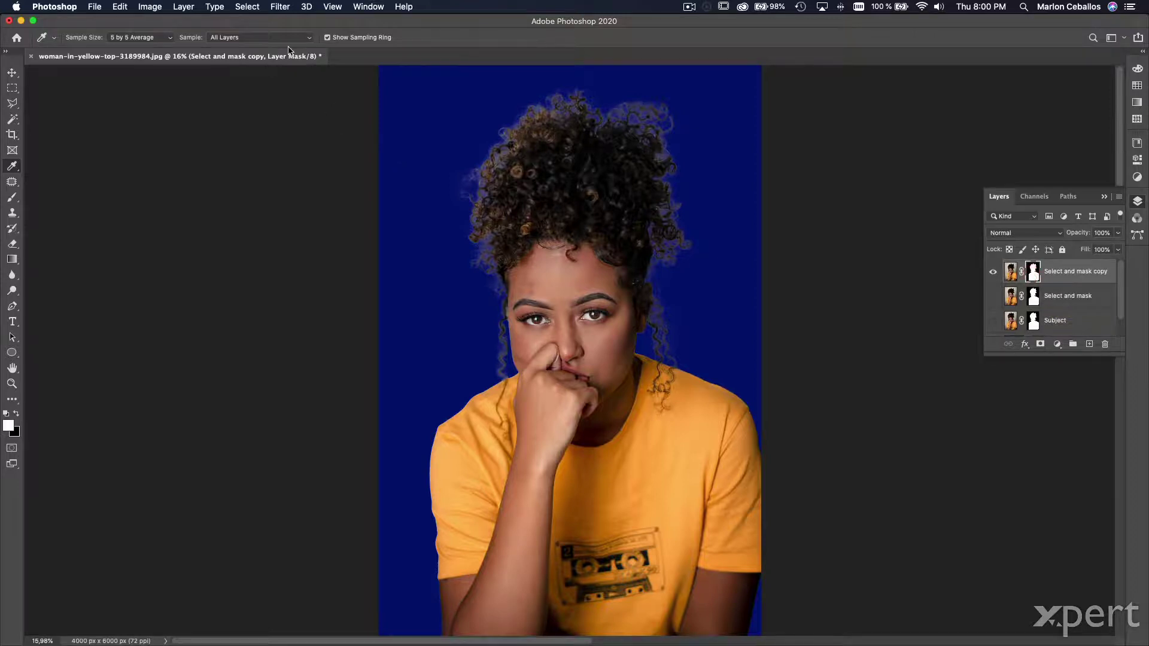
Step: Refine the mask in Select and Mask with Decontaminate Colors on, outputting a new masked layer
click(258, 8)
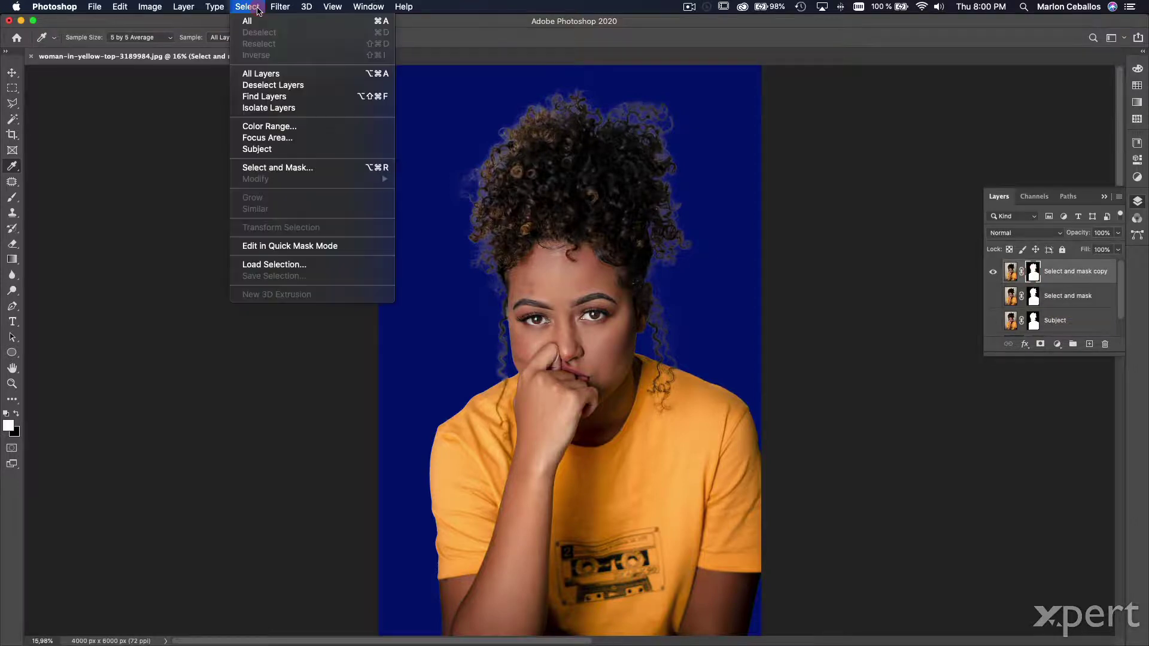
click(308, 168)
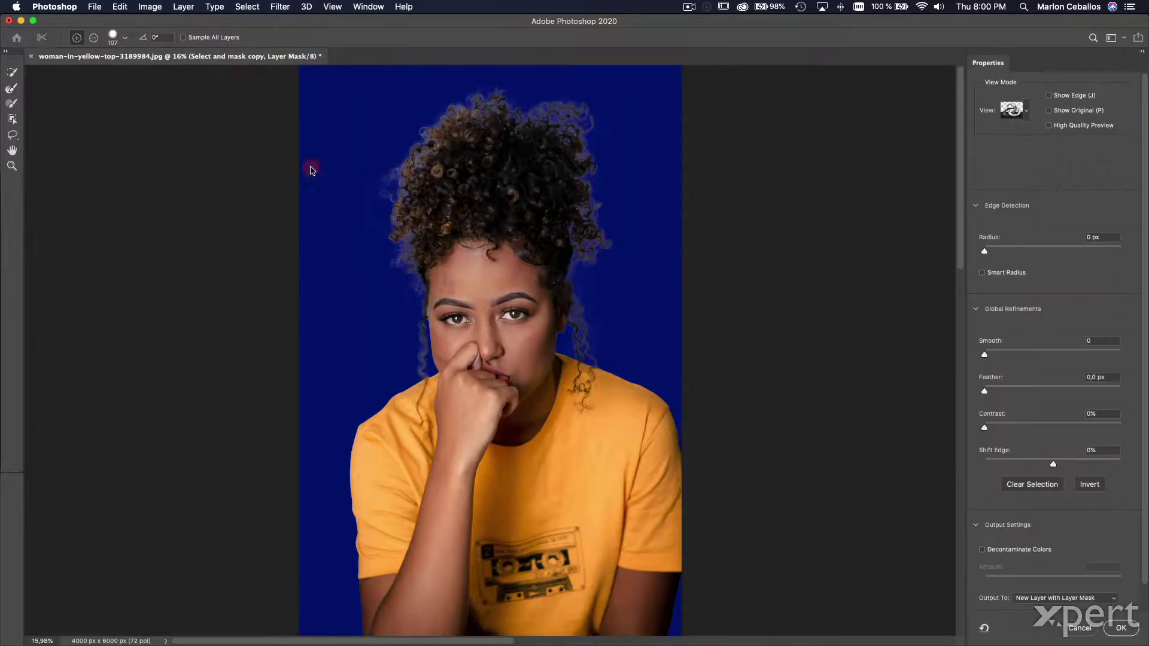
click(1004, 549)
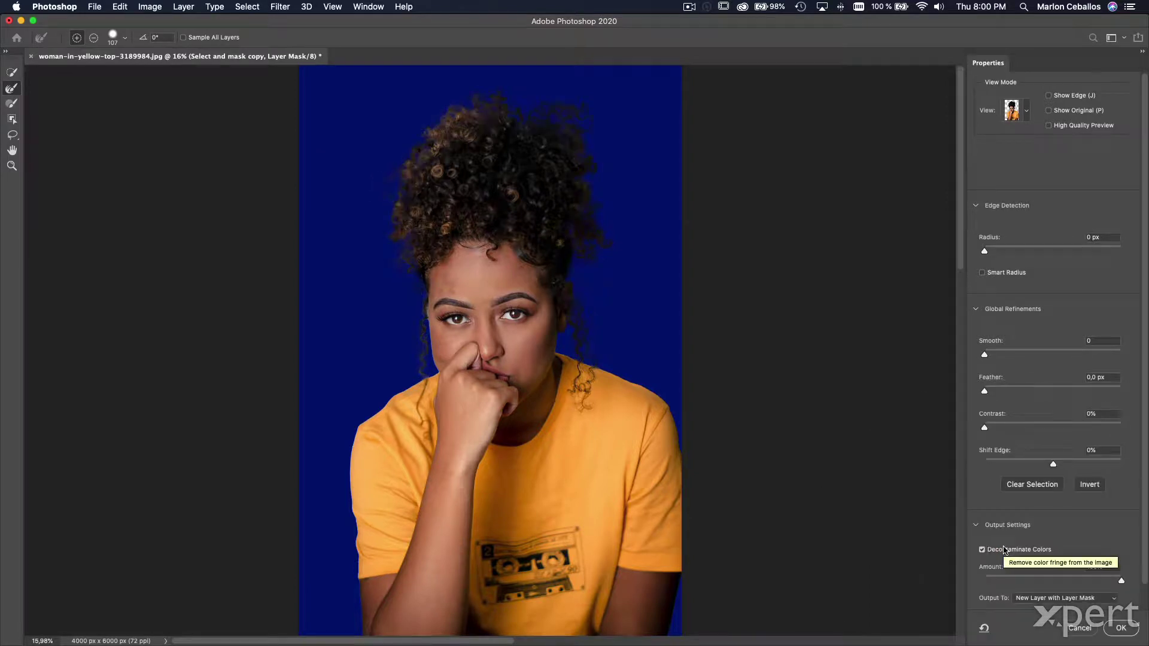
drag(422, 196, 648, 268)
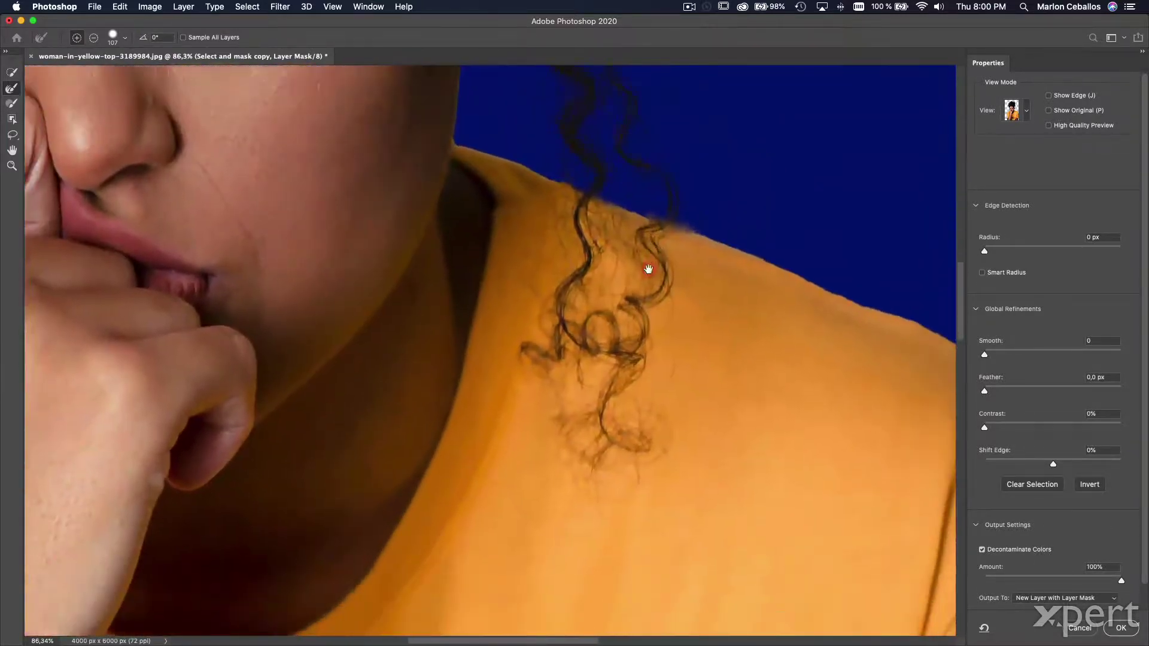
click(1121, 627)
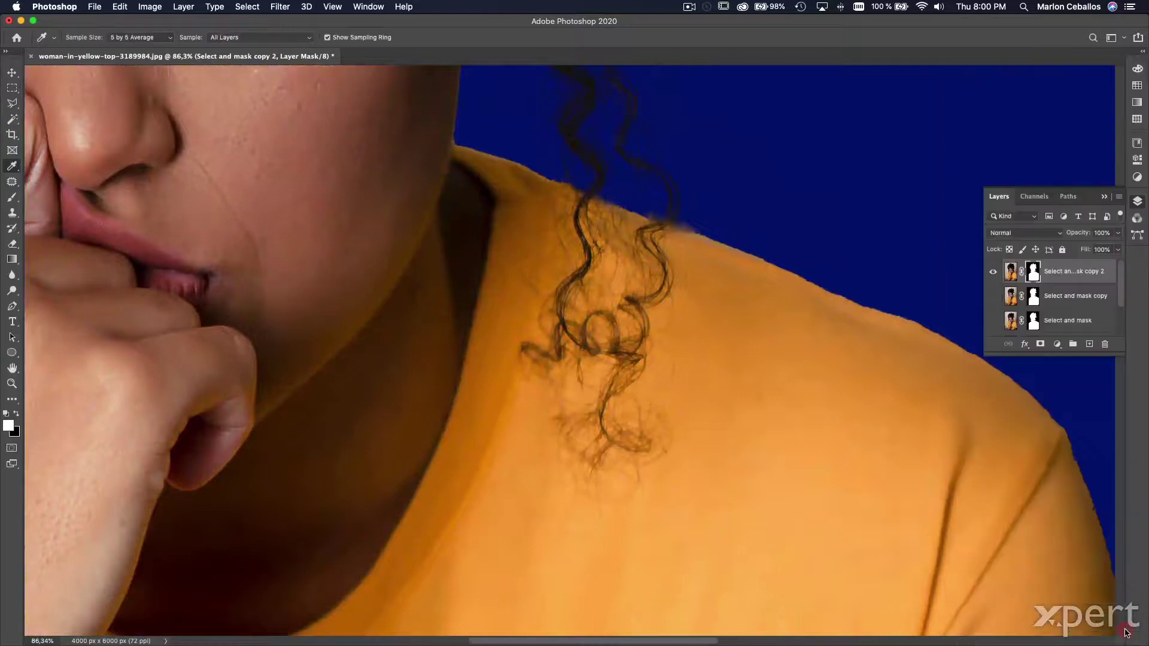
Step: Rename the new top layer to 'Decontaminate' and fit the image on screen
double_click(1067, 272)
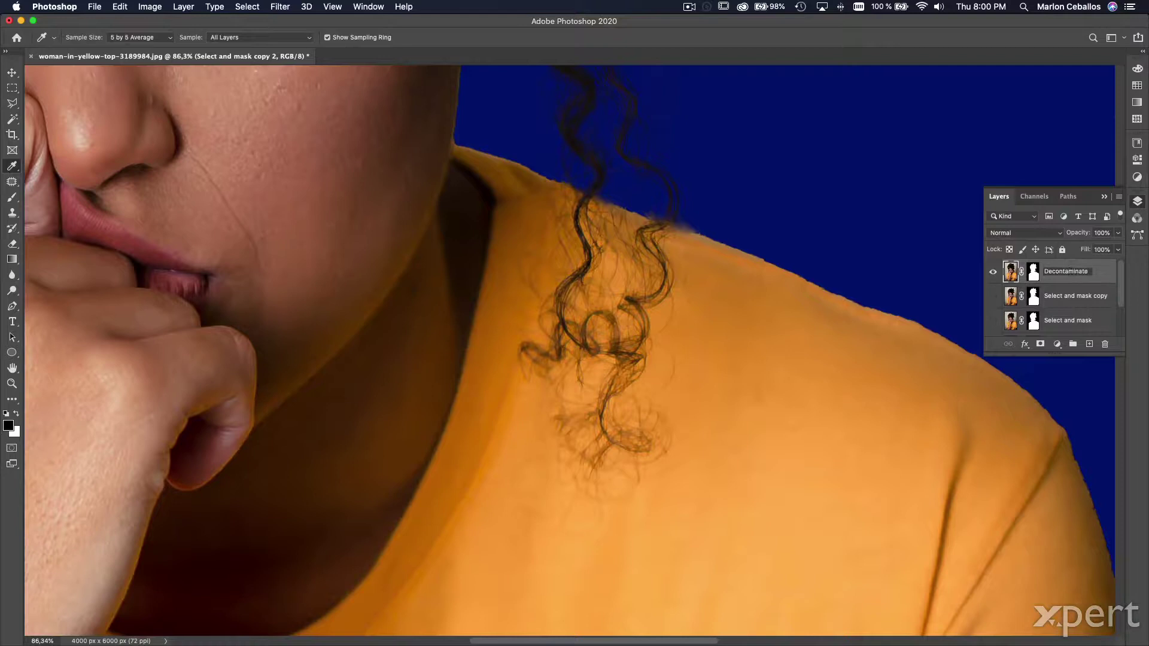
key(Return)
key(super+0)
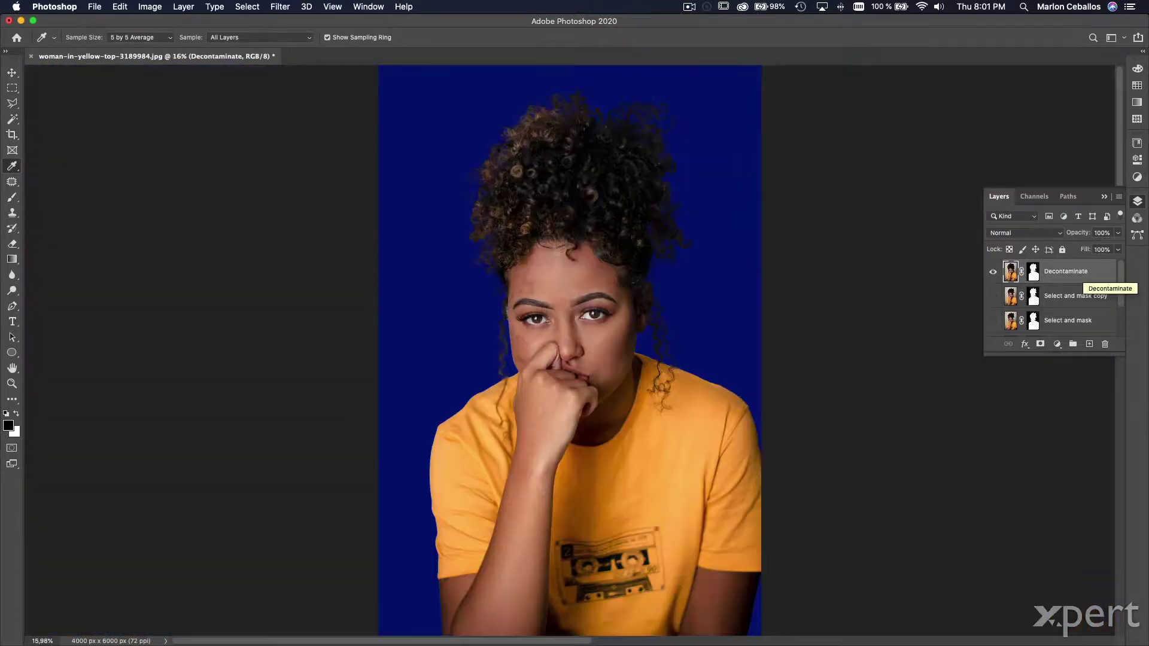
Step: Preview cyan and green behind the decontaminated curls, then set Color Fill 1 to dark blue 001a7b
scroll(585, 184, up, 3)
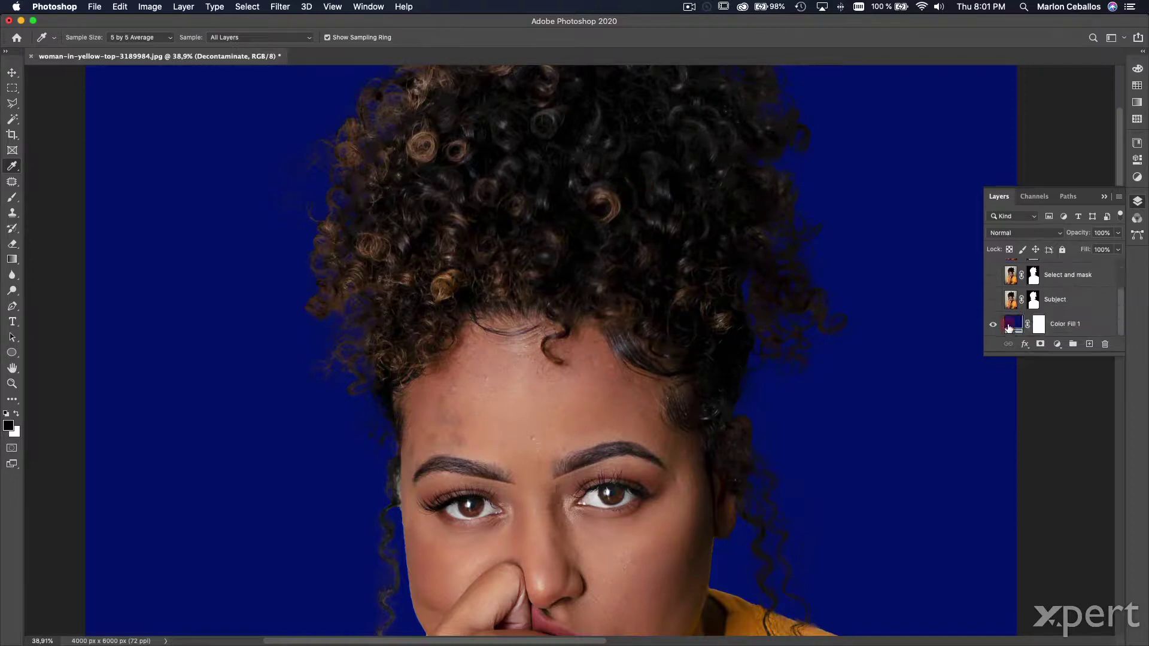
double_click(1012, 323)
text(00b8d7)
drag(157, 290, 158, 288)
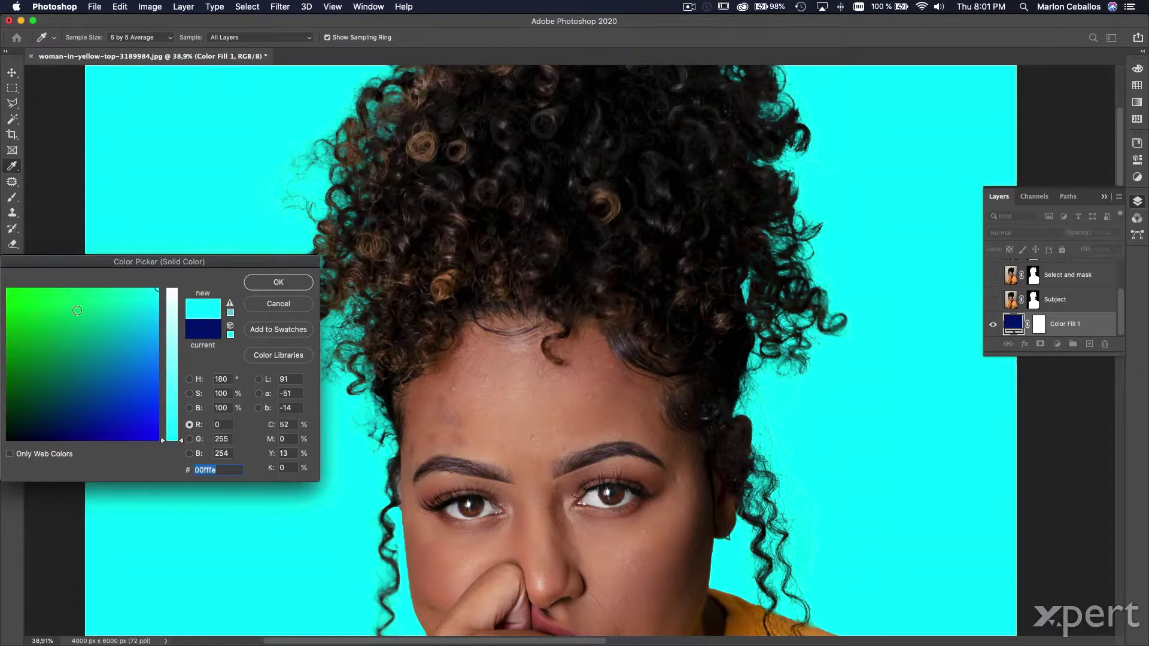
click(20, 301)
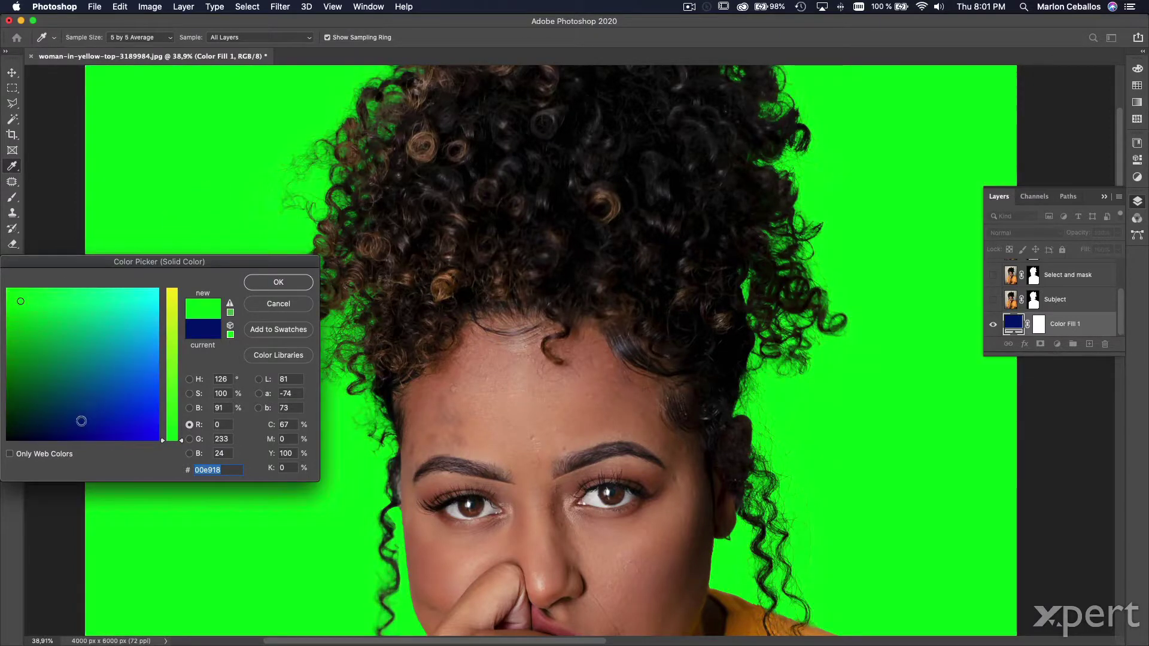
click(80, 424)
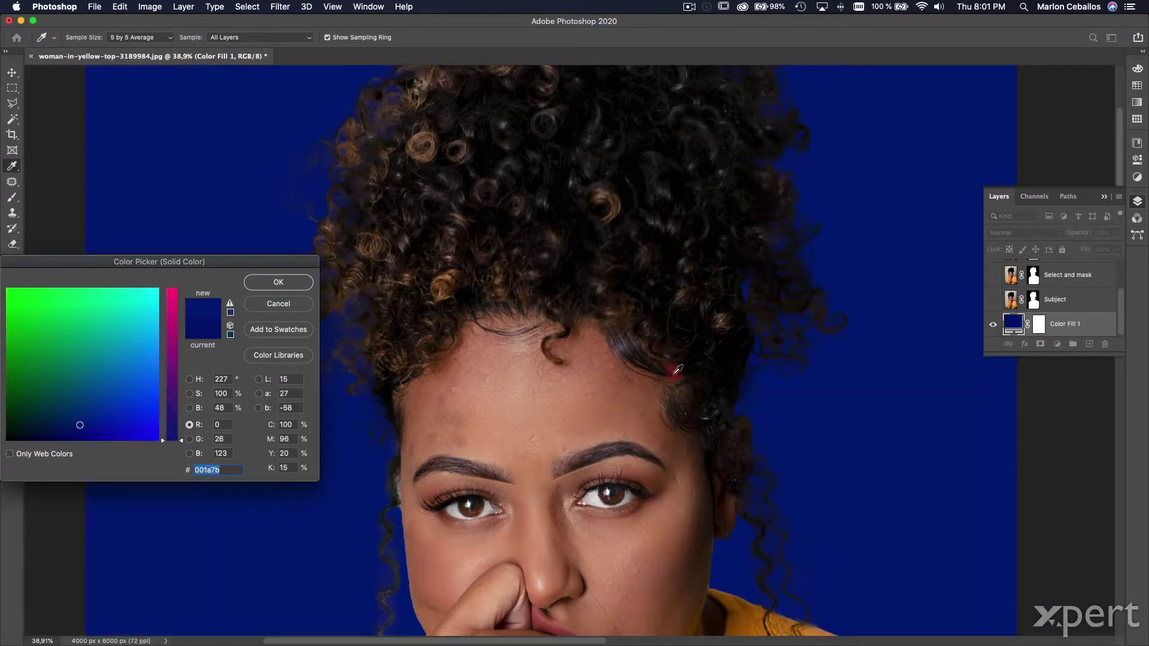
click(278, 283)
key(super+0)
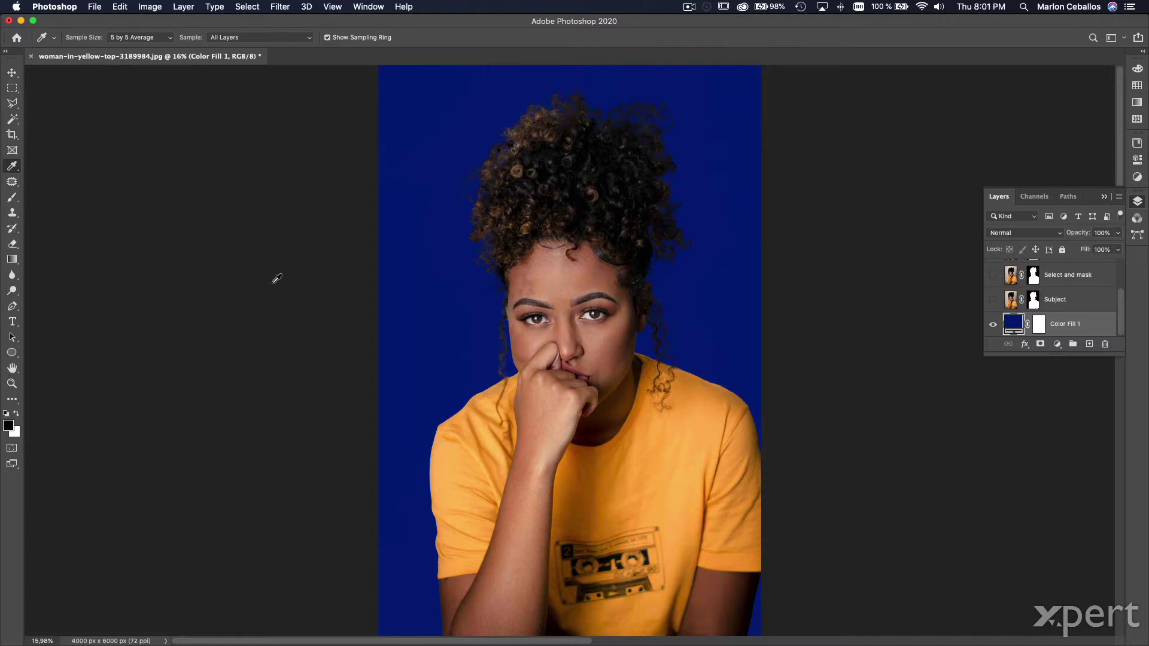